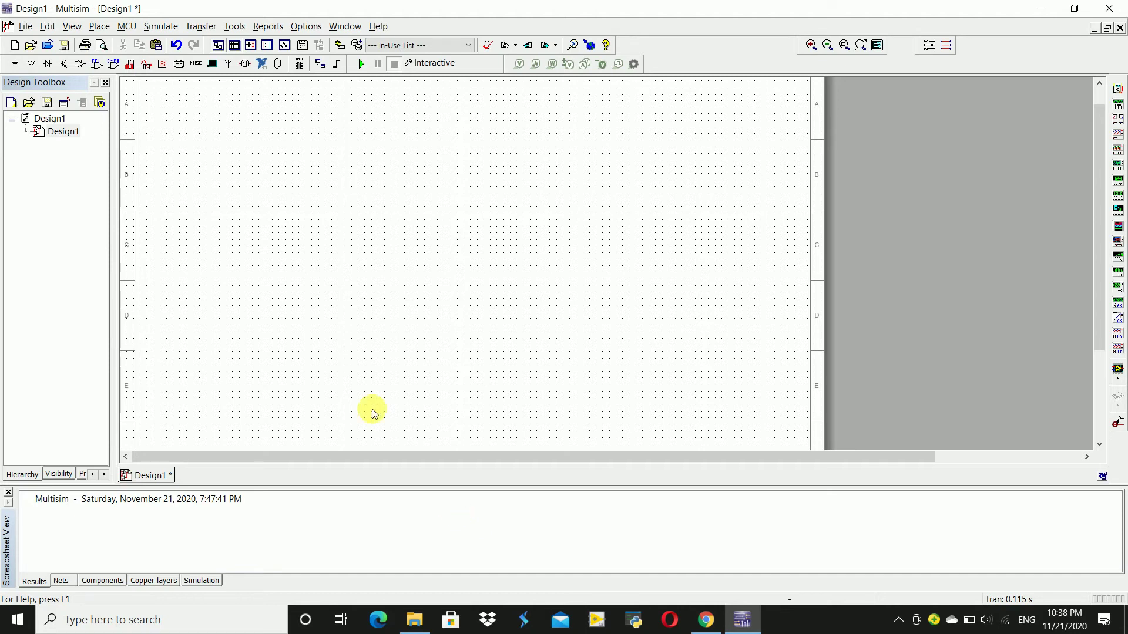
Step: Find the BD138 in the Transistors group and place it as Q1
left_click(104, 32)
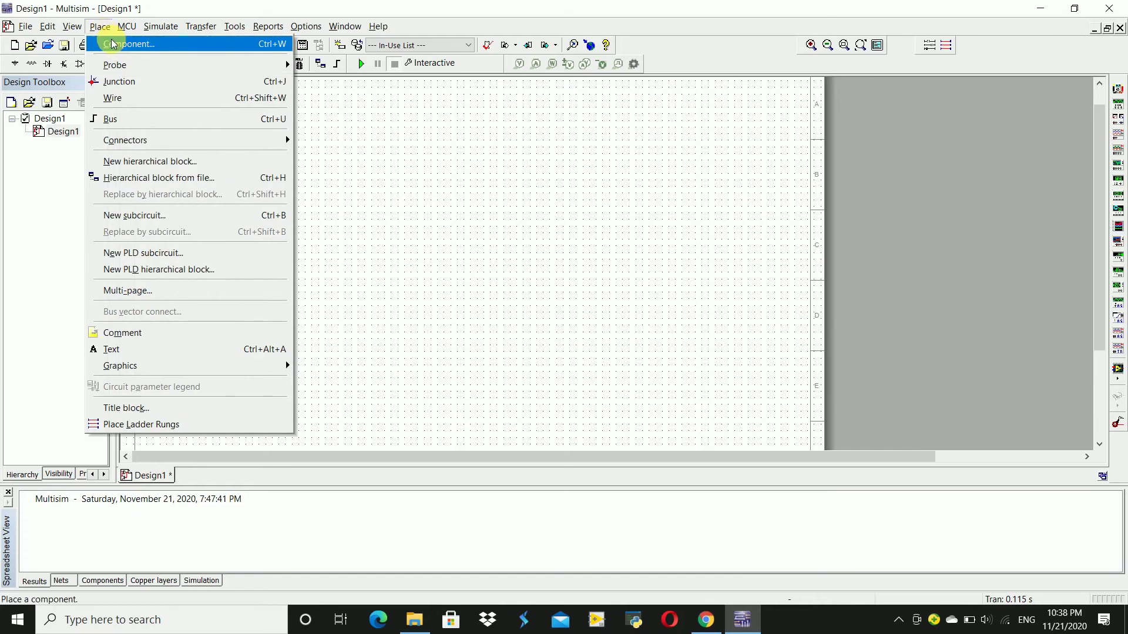
left_click(111, 40)
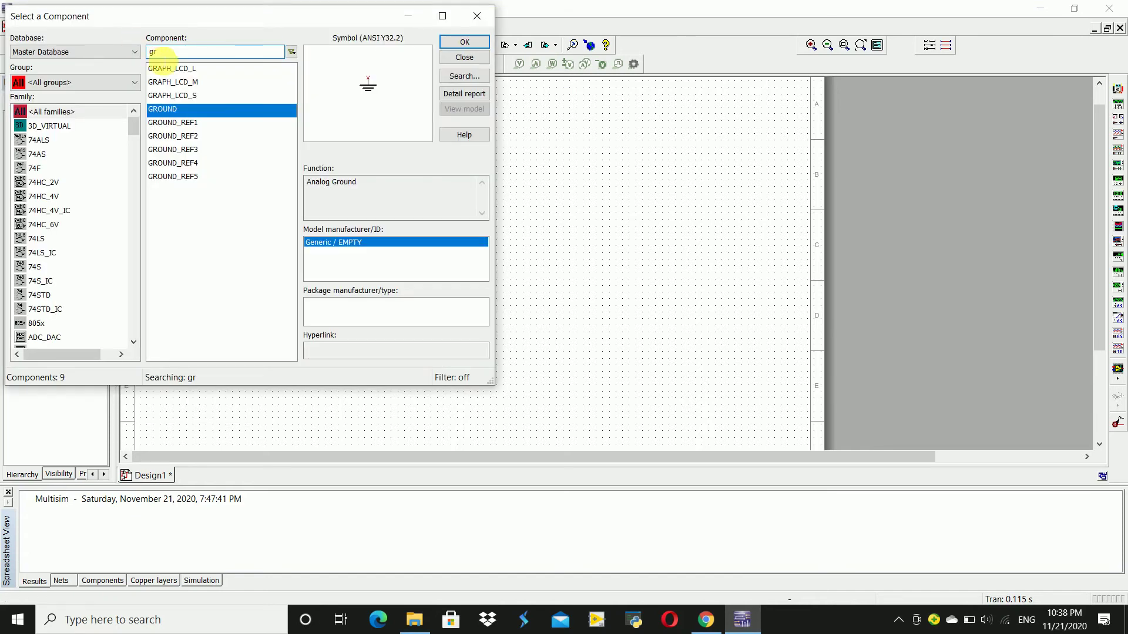
left_click(65, 84)
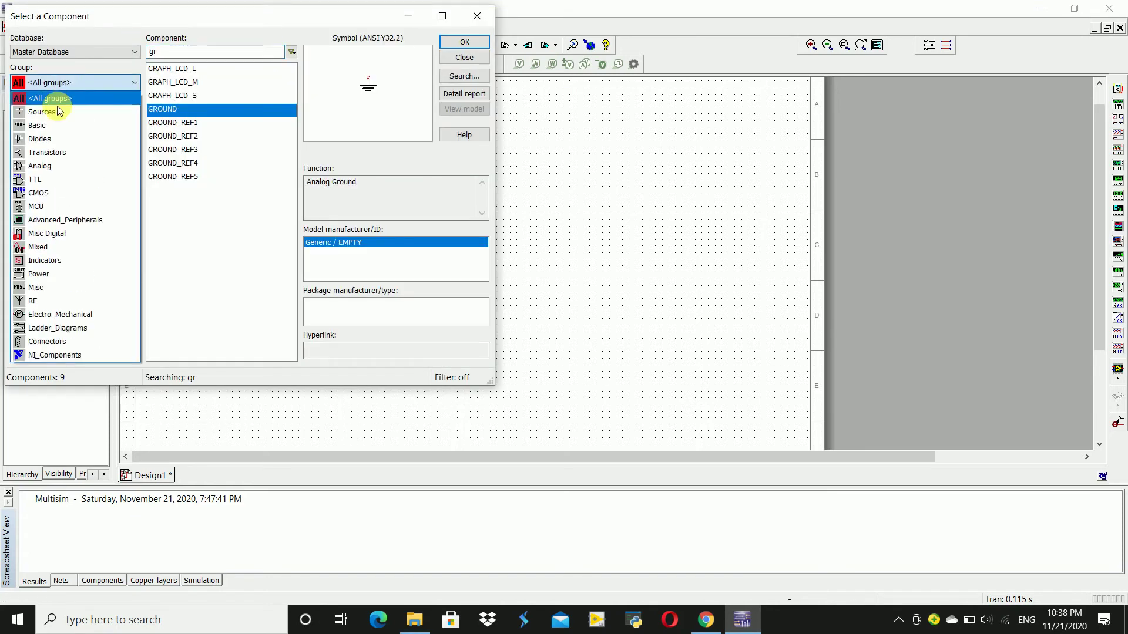
left_click(52, 152)
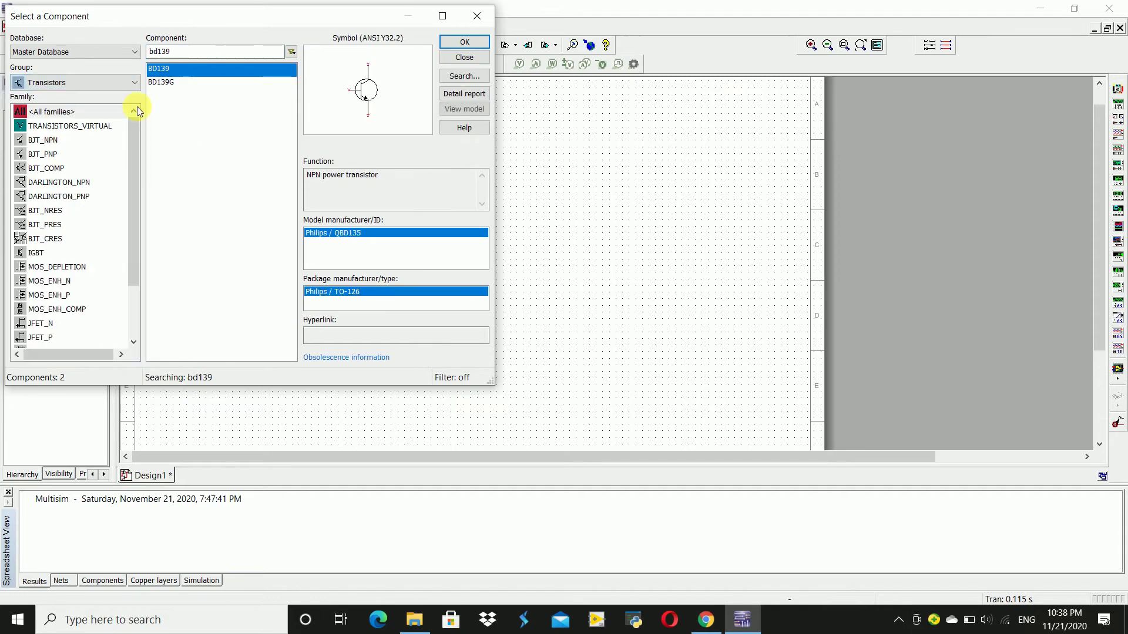
left_click(214, 54)
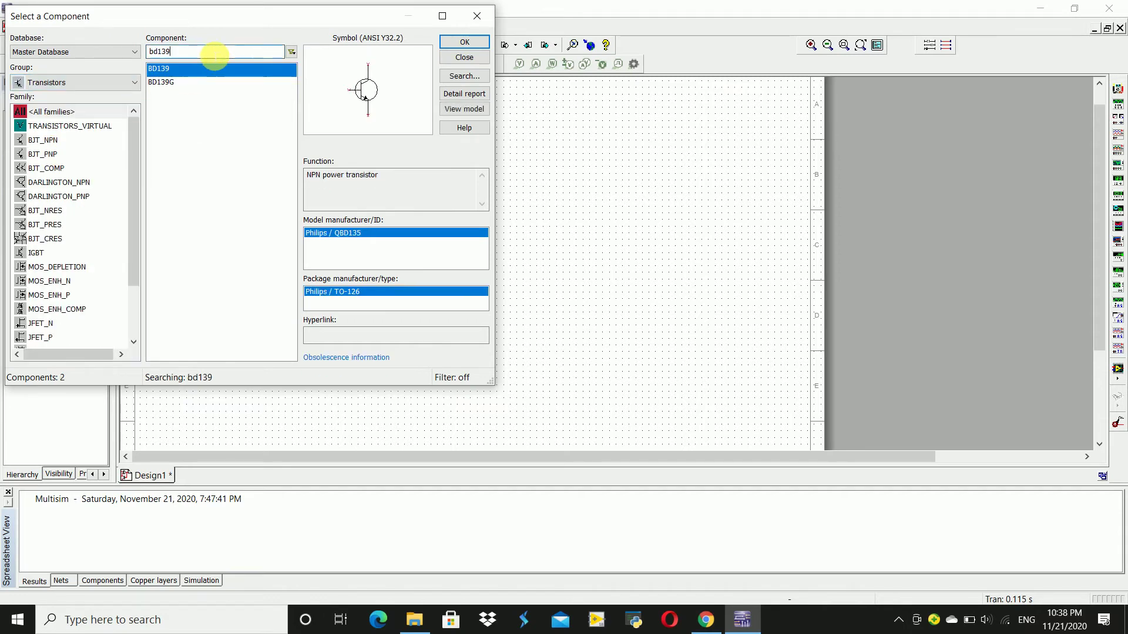
key("BackSpace")
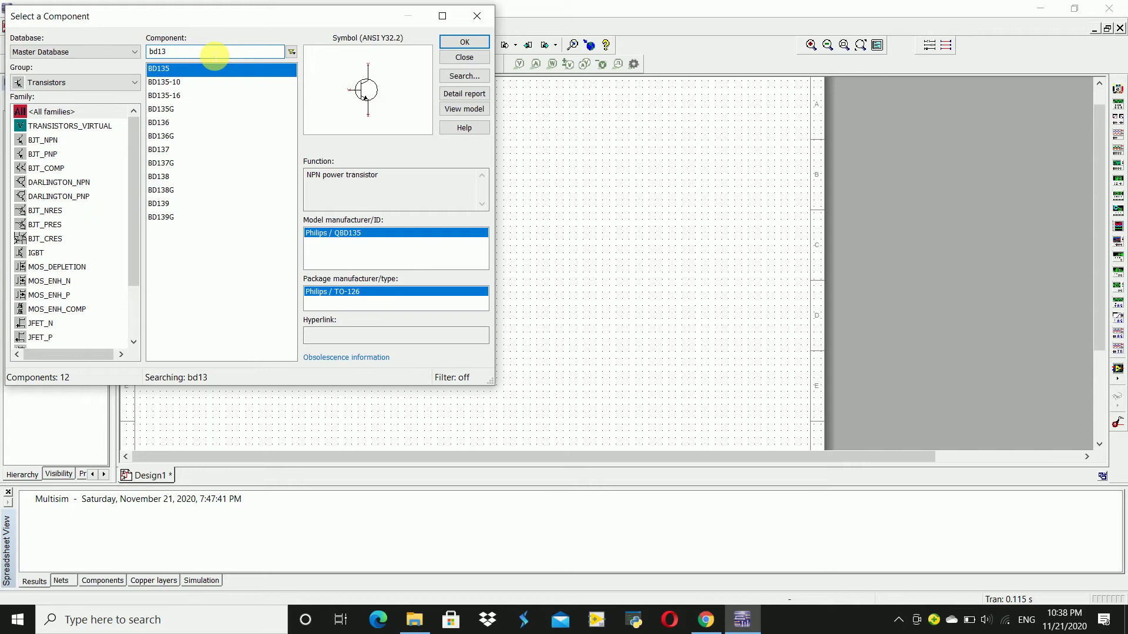
type("8")
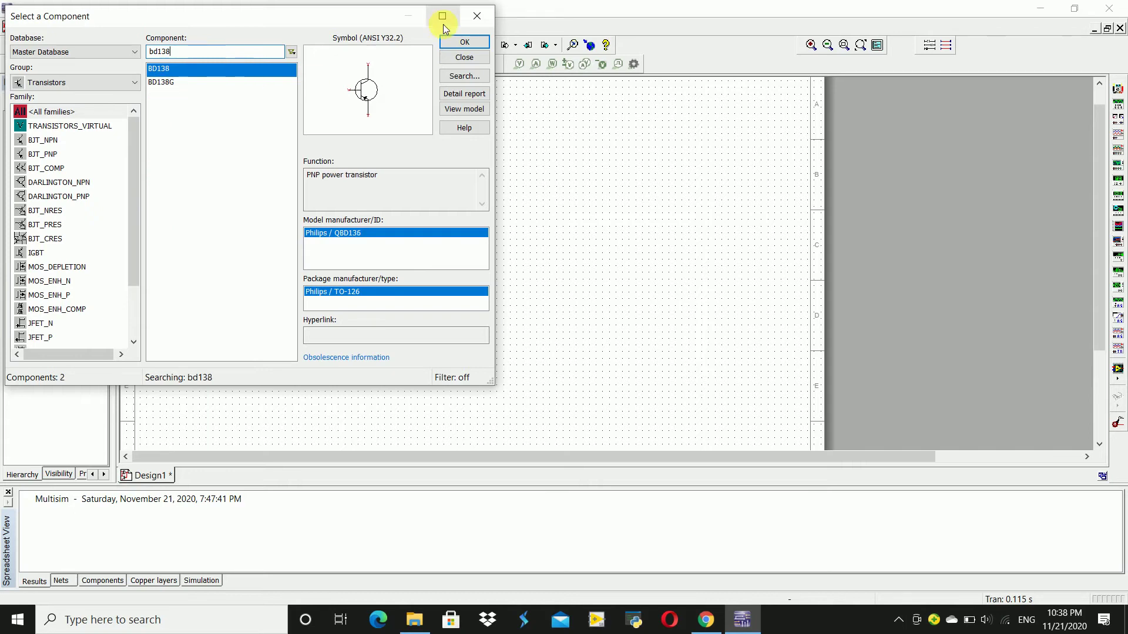
left_click(452, 43)
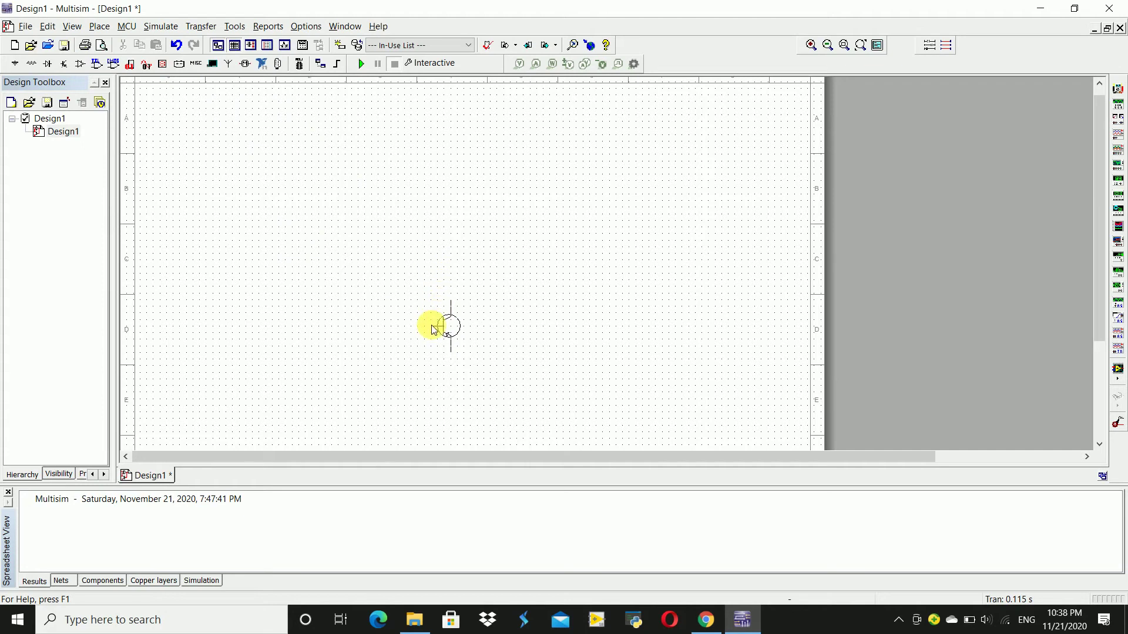
left_click(435, 322)
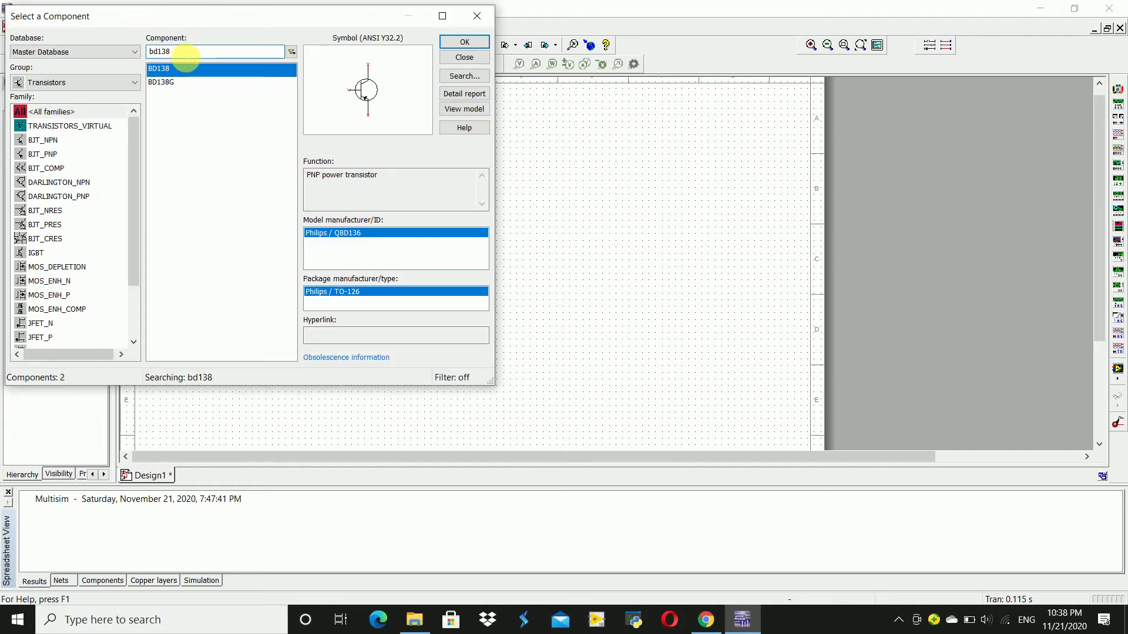
Step: Change the search to BD139 and place it above Q1 as Q2
left_click(181, 51)
key("BackSpace")
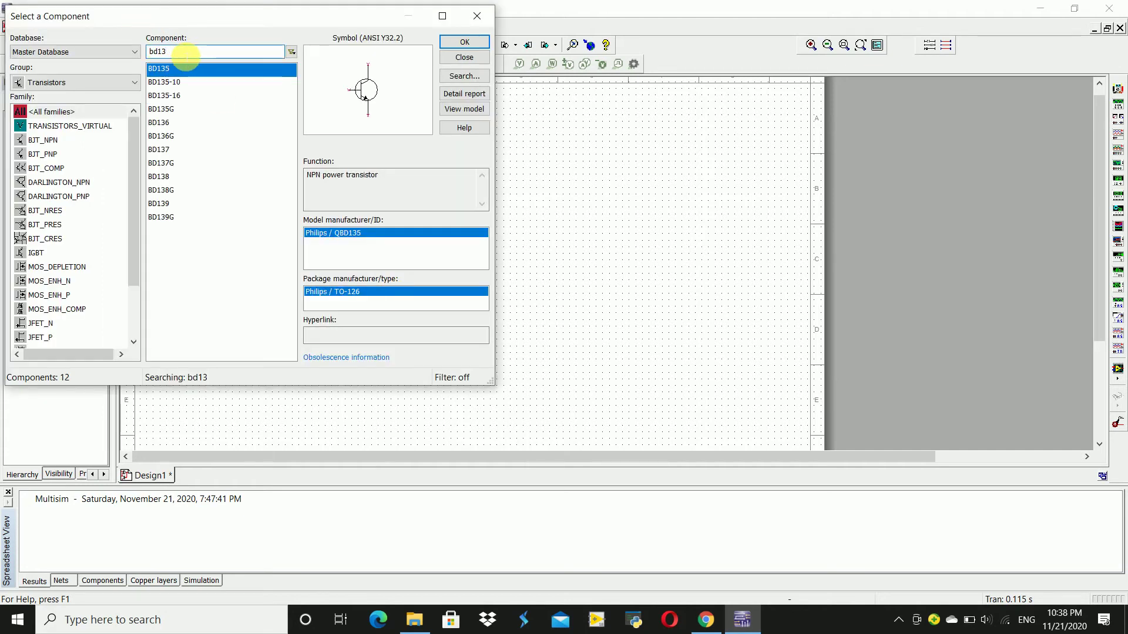
type("9")
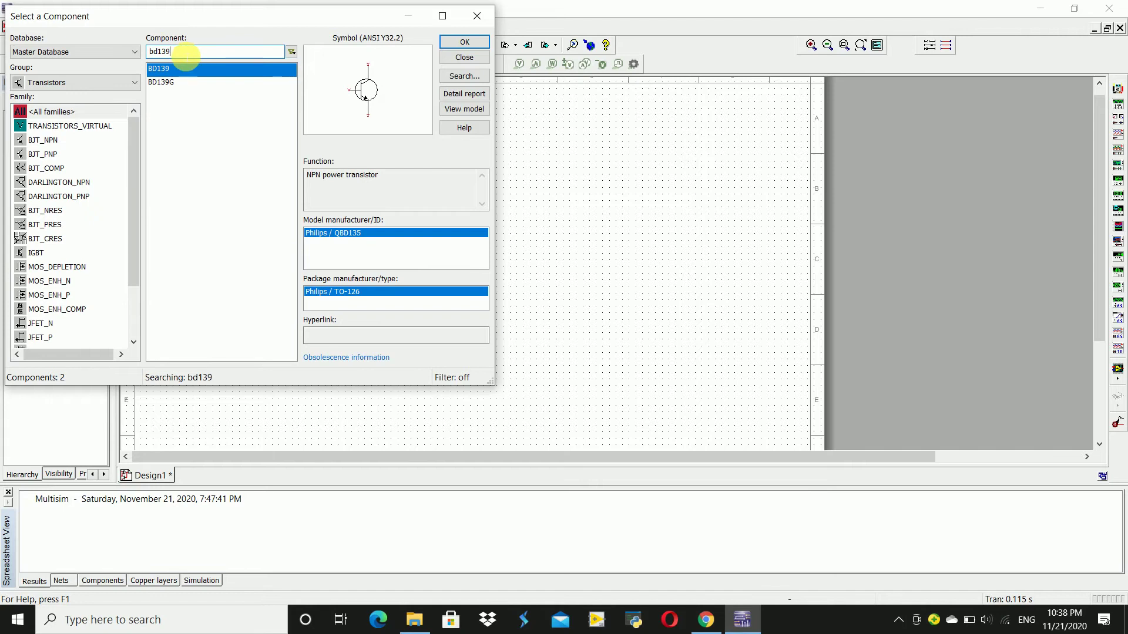
left_click(475, 42)
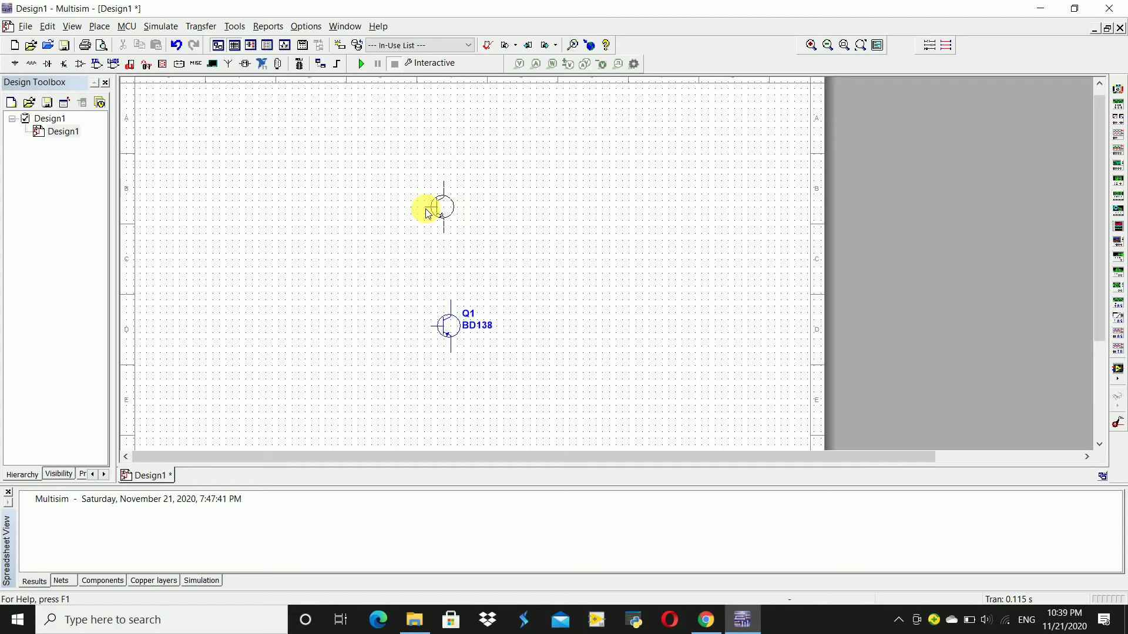
left_click(433, 211)
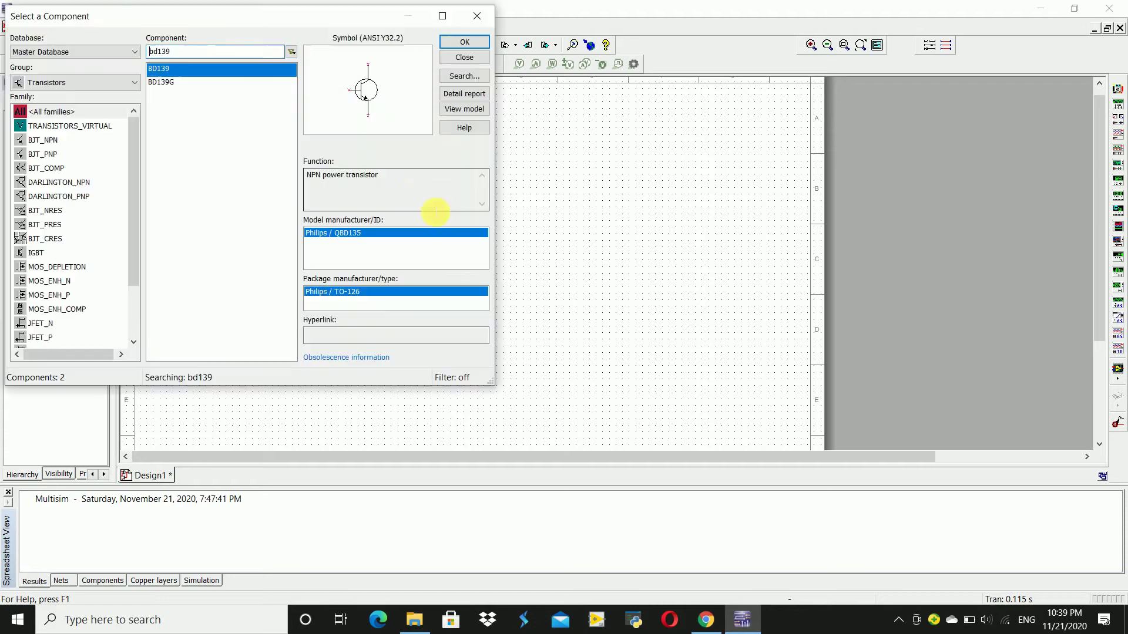
Step: Place a PULSE_VOLTAGE source from the Sources group as V1 on the left
left_click(79, 82)
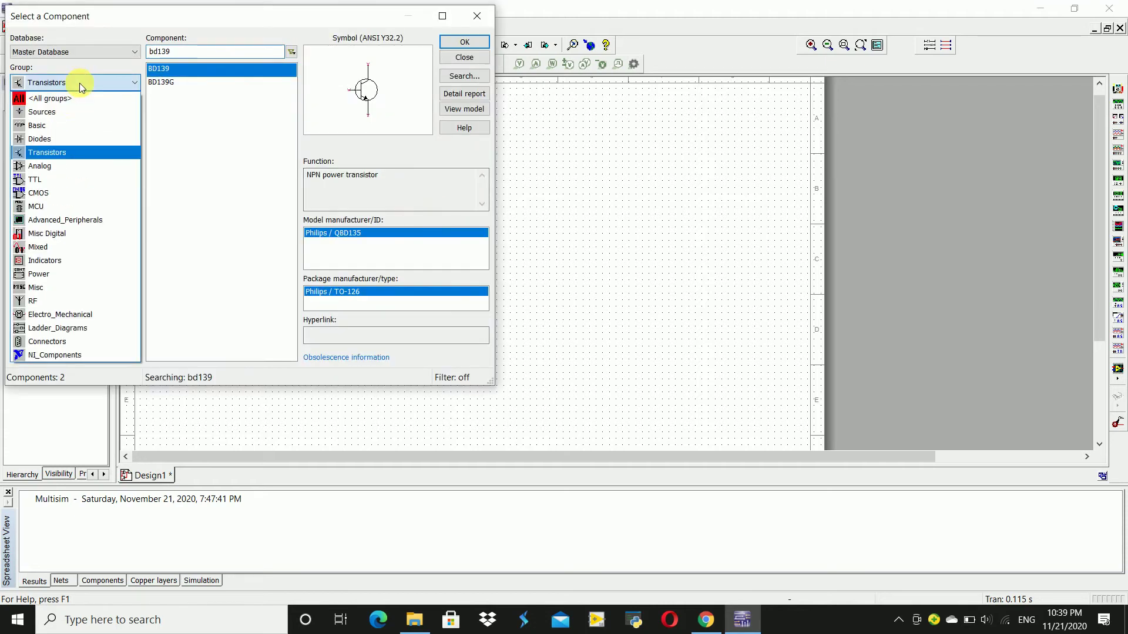
left_click(61, 112)
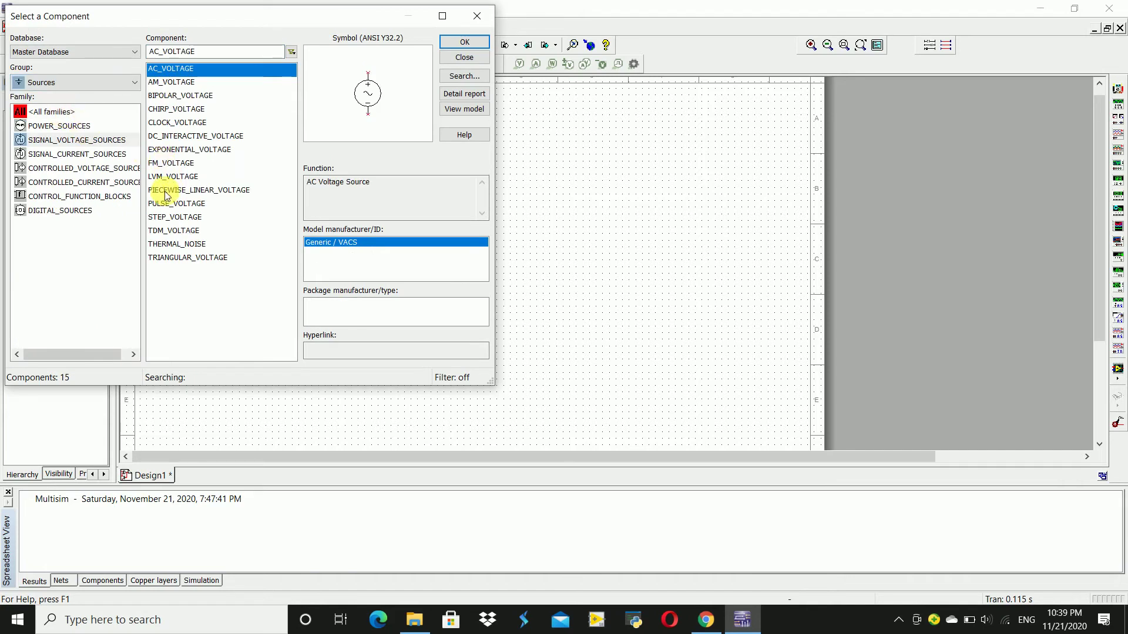
left_click(168, 210)
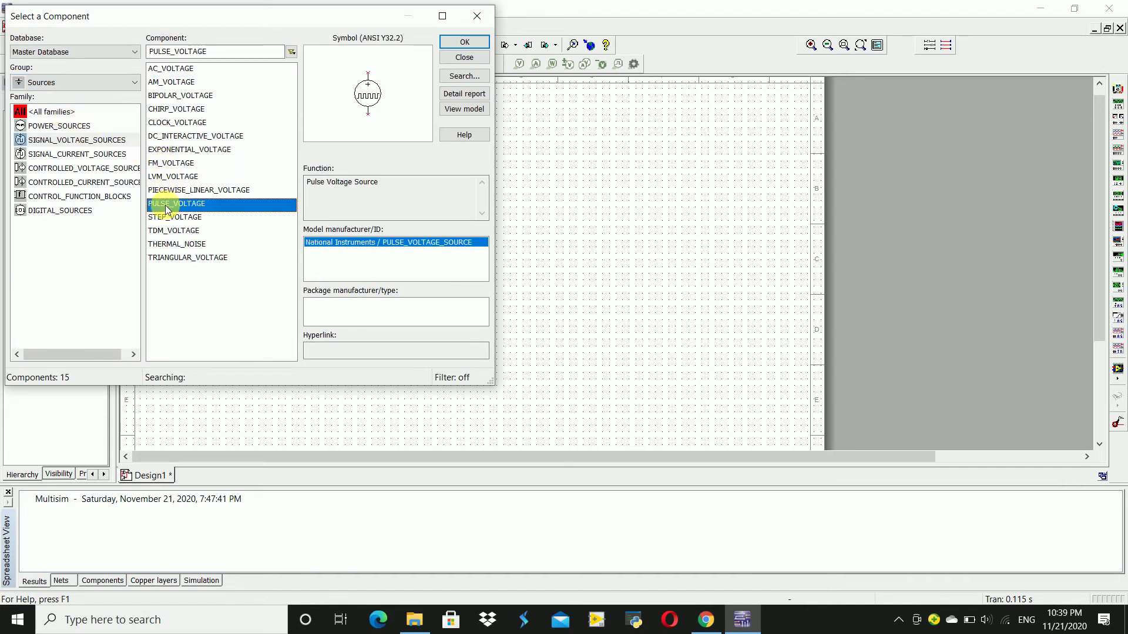
left_click(467, 44)
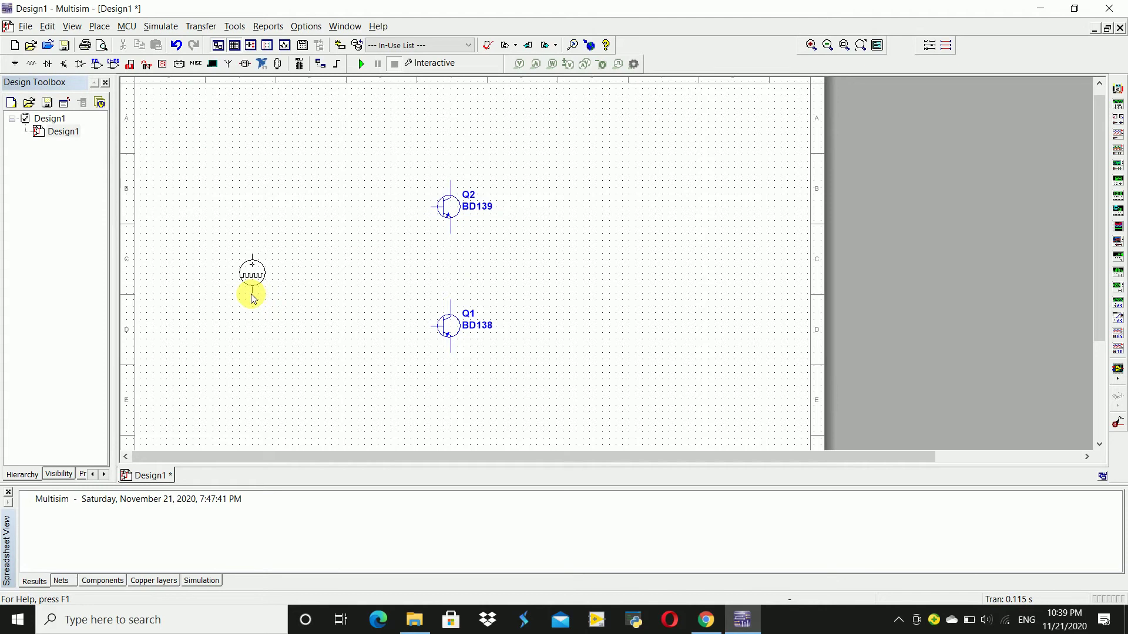
key("Escape")
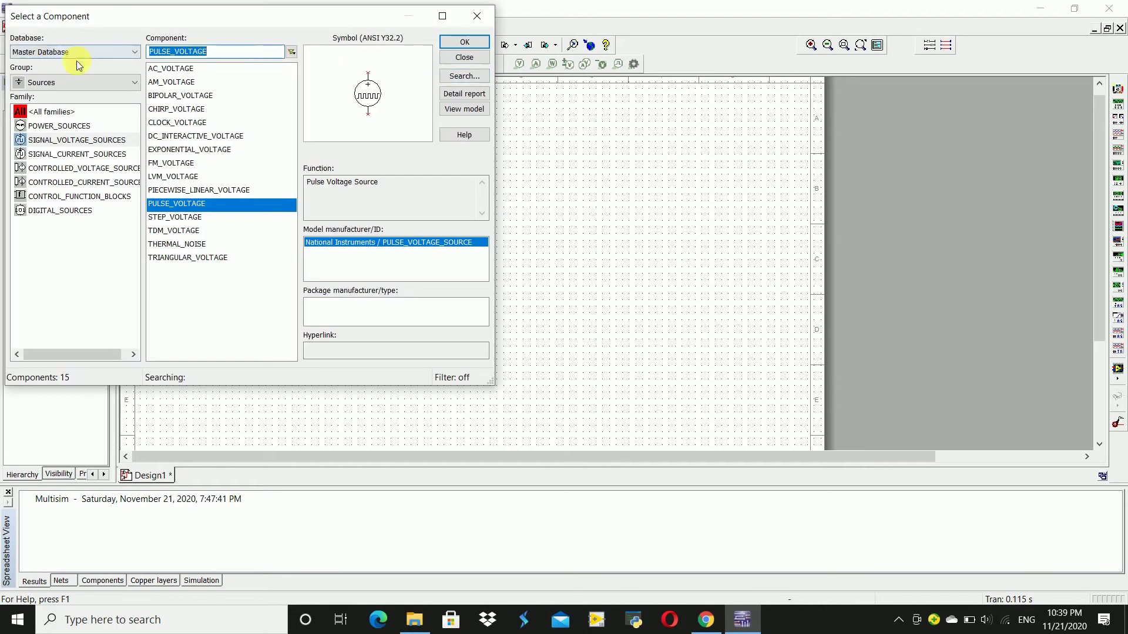
Step: Place two AC_VOLTAGE sources, V2 top-right of Q2 and V3 bottom-right of Q1
left_click(173, 73)
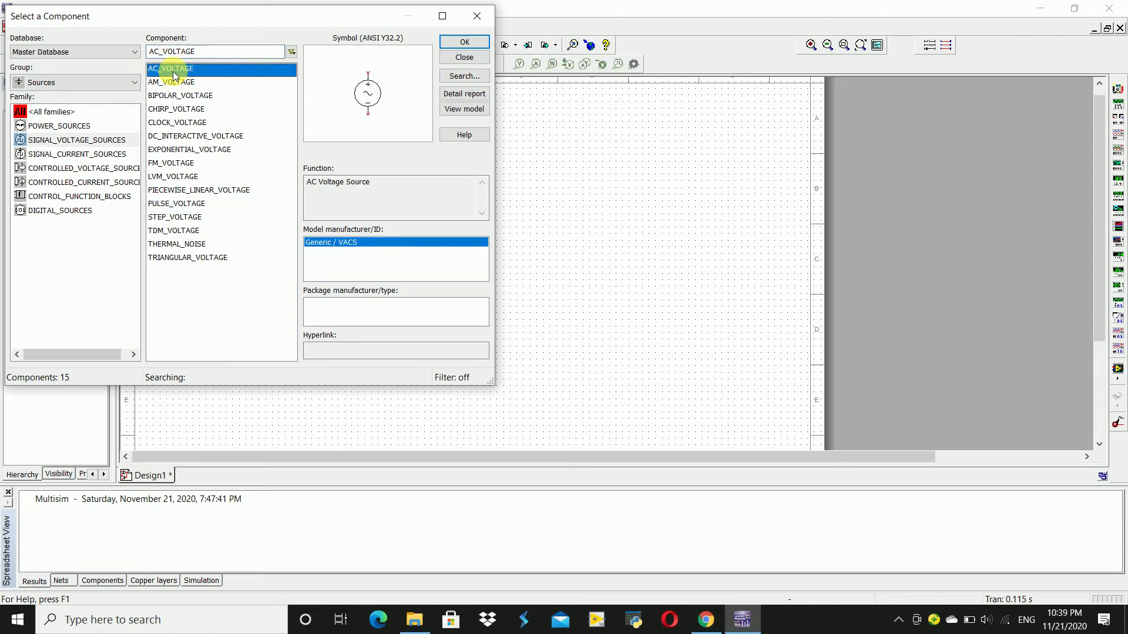
left_click(487, 43)
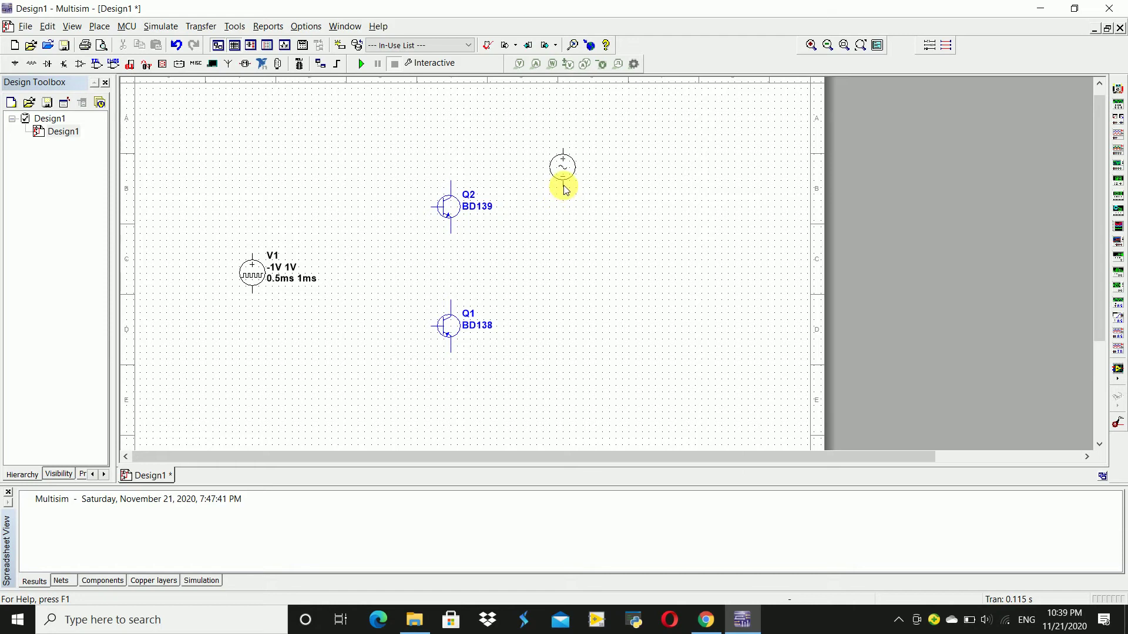
left_click(559, 174)
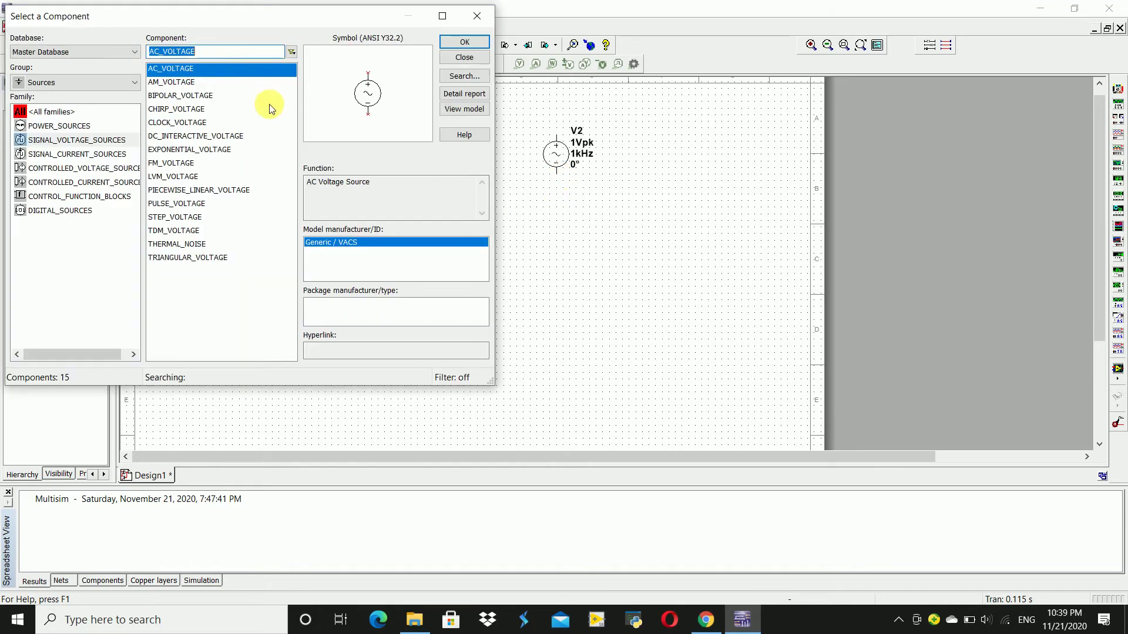
left_click(465, 47)
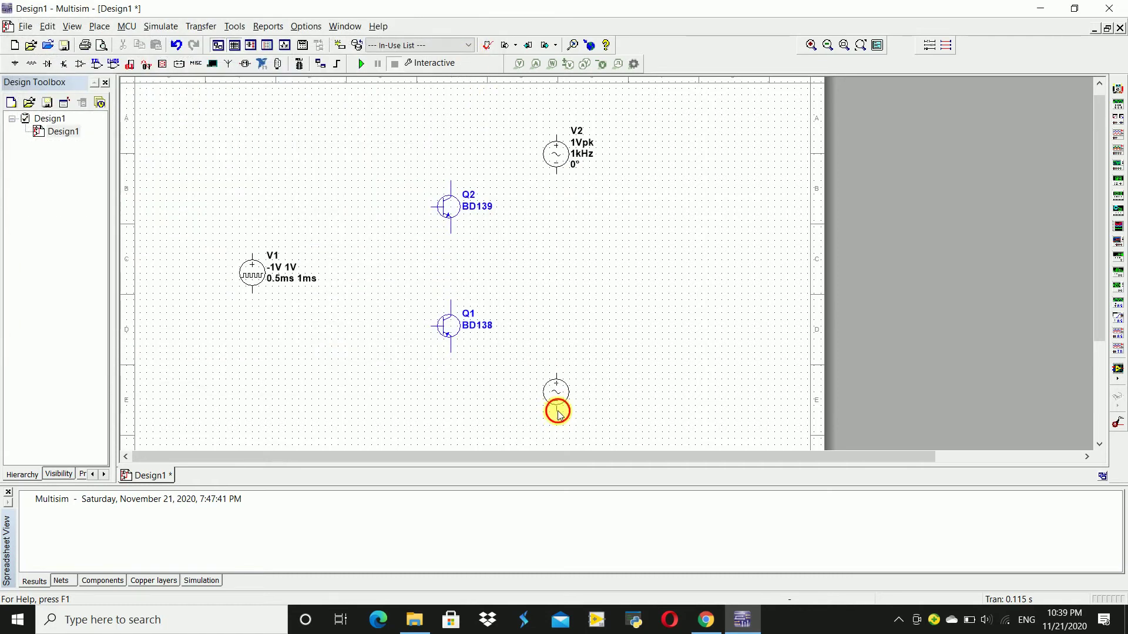
left_click(558, 414)
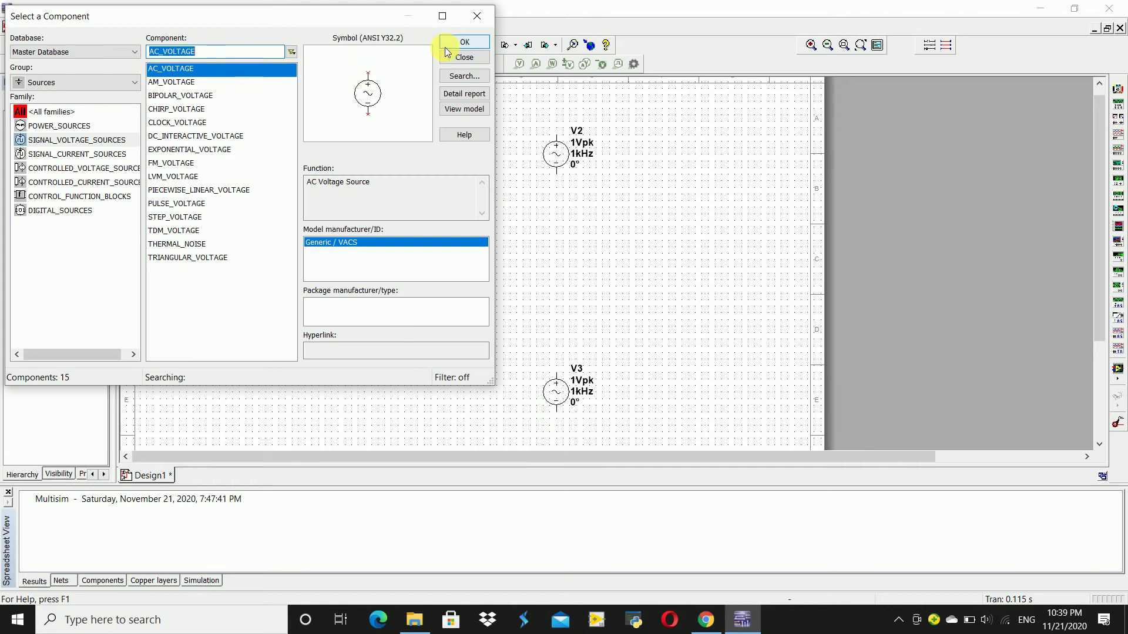
Step: Place a 1kΩ resistor from the Basic group as R1 between V1 and Q2
left_click(133, 89)
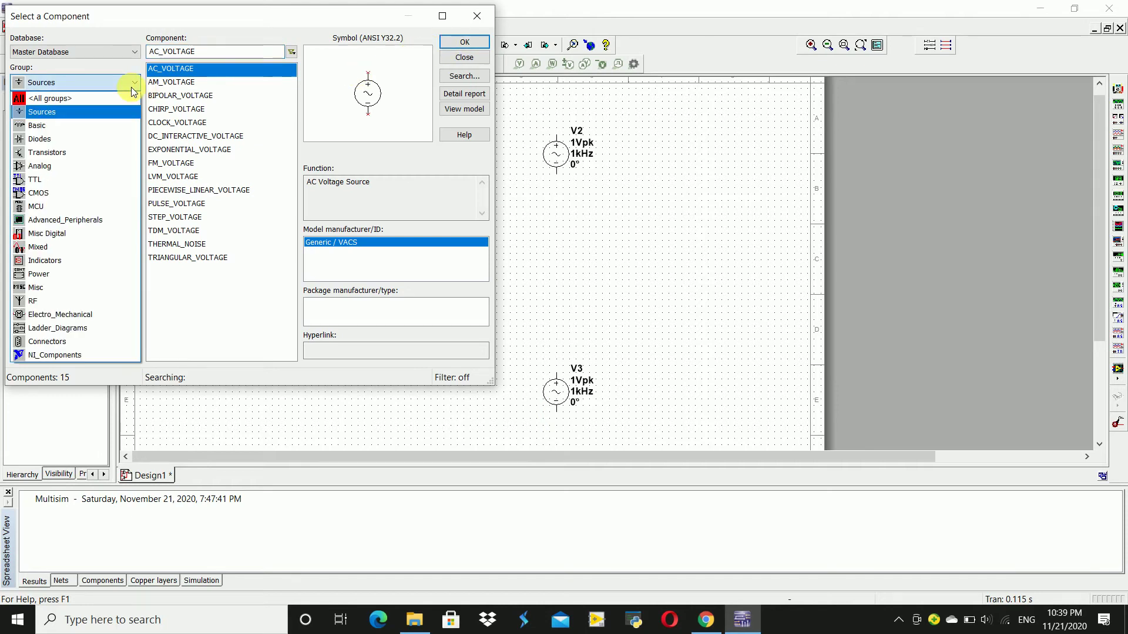
left_click(98, 123)
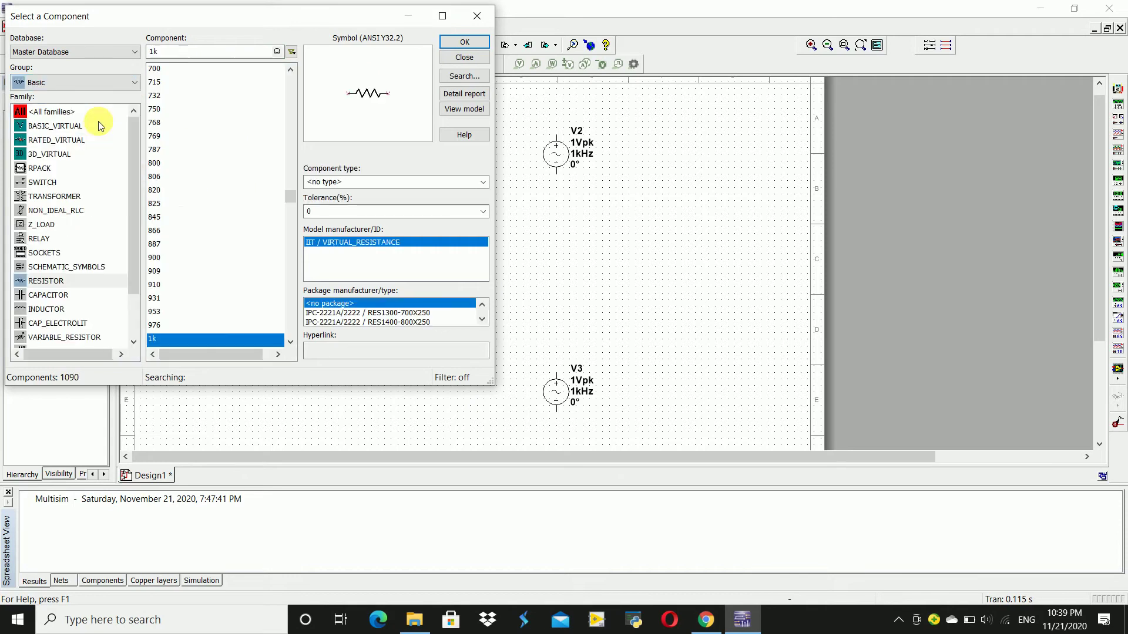
left_click(98, 280)
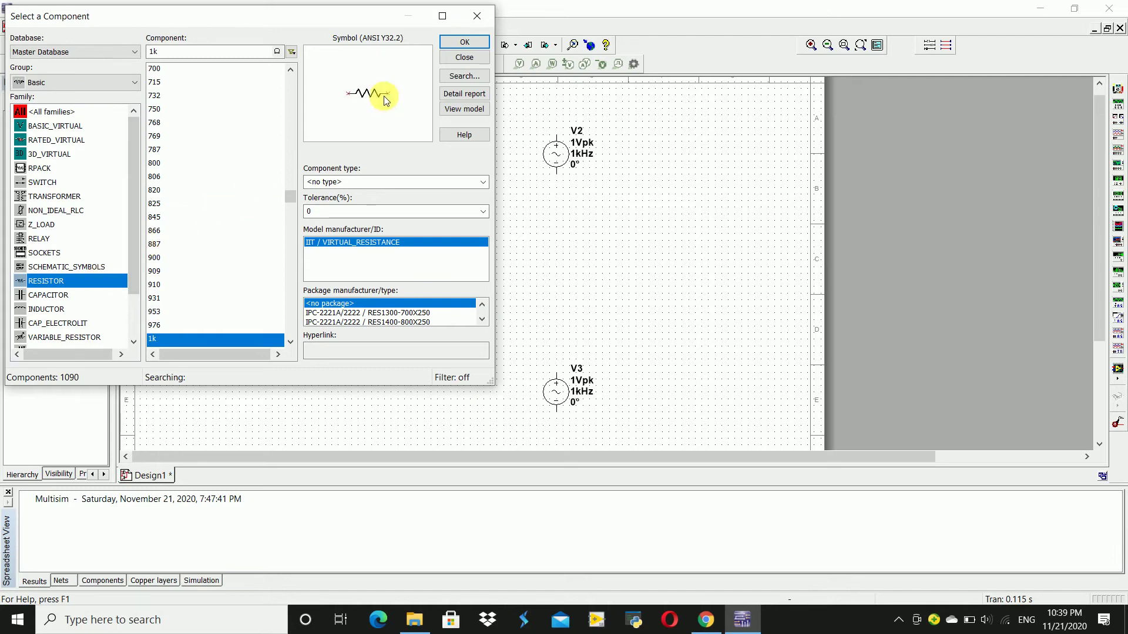
left_click(470, 42)
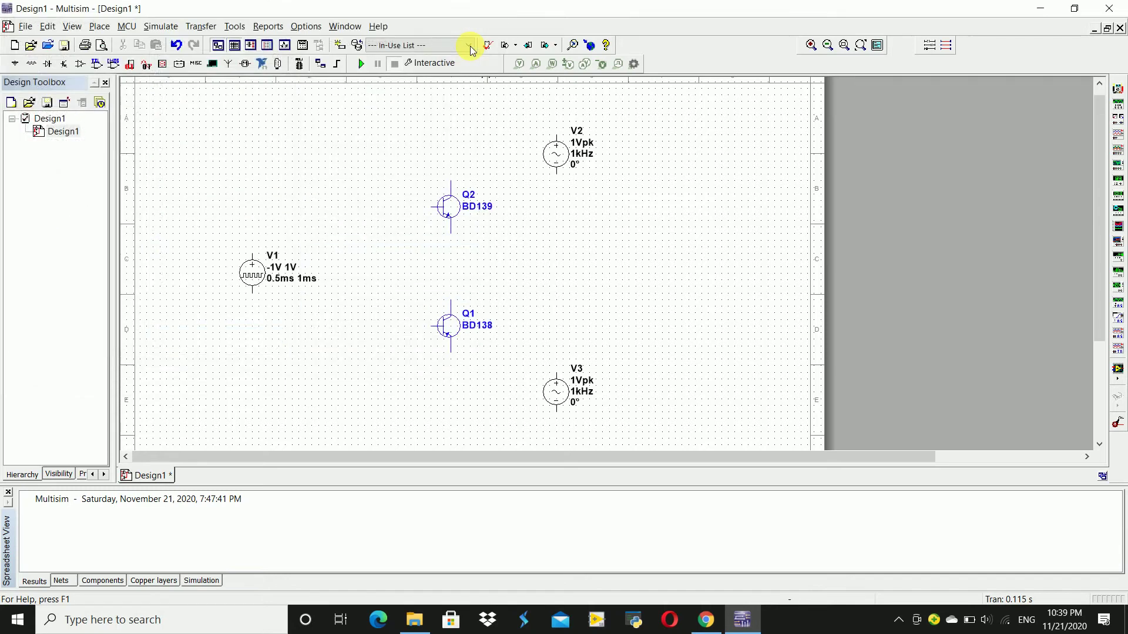
left_click(329, 234)
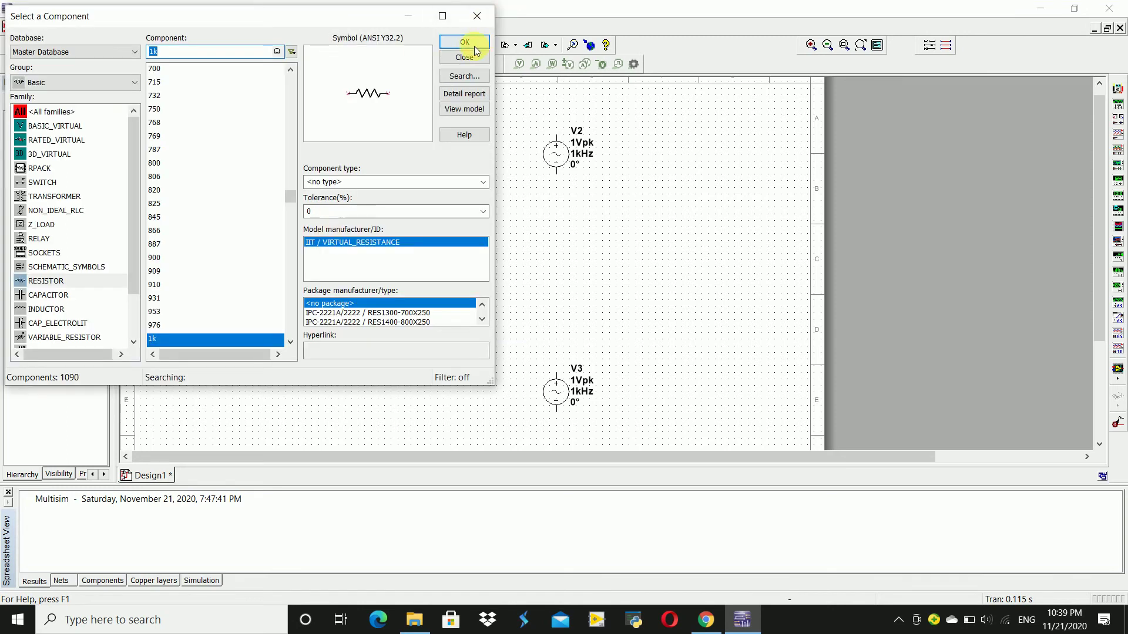
Step: Rotate another 1kΩ resistor with Ctrl+R and drop it upright as R2 beside Q1/Q2
left_click(470, 45)
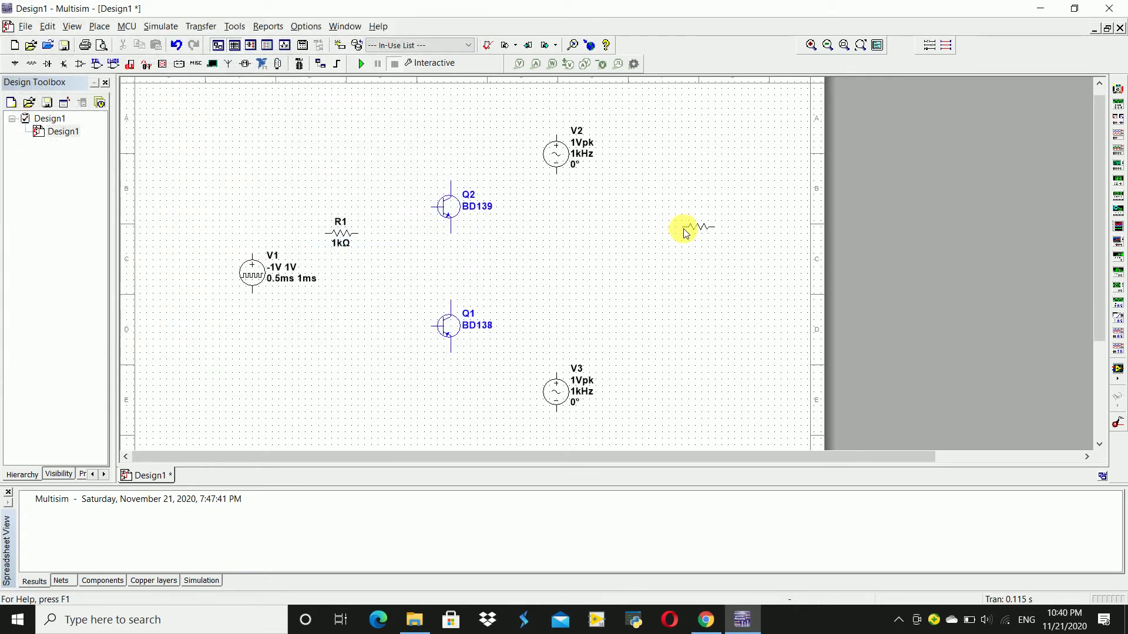
key("ctrl+r")
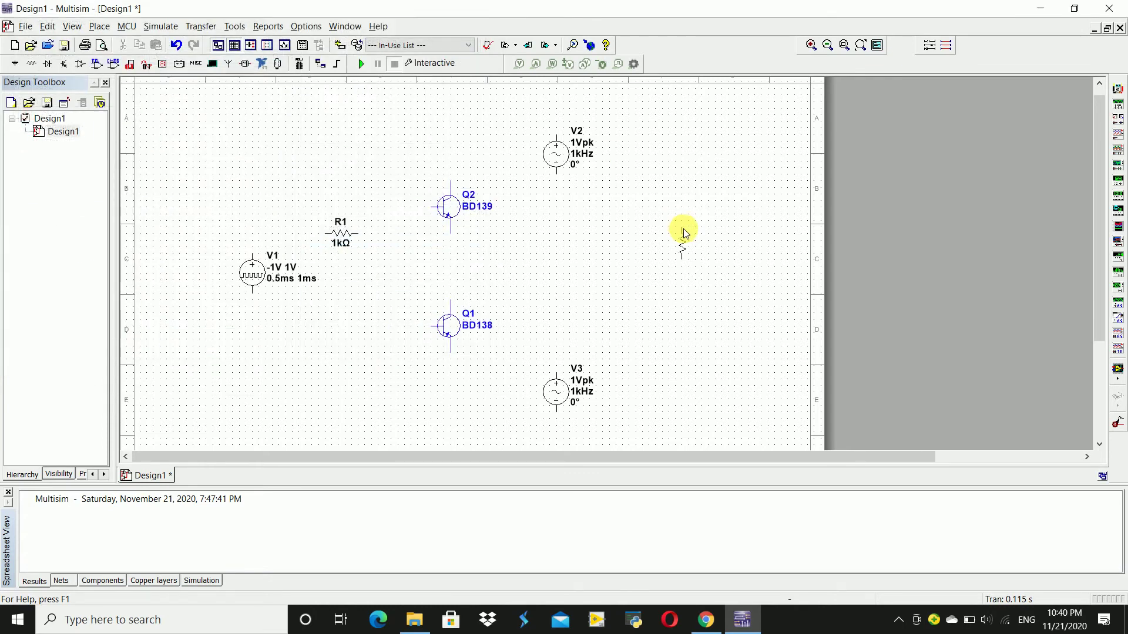
key("Escape")
left_click(671, 255)
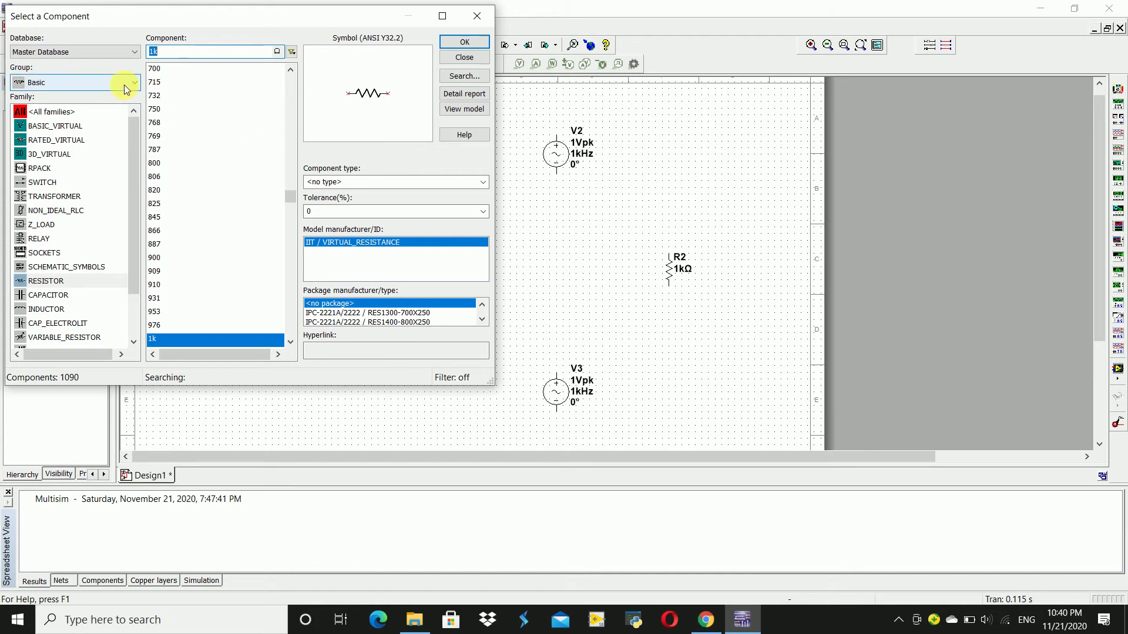
Step: Search all groups for 'gr', pick GROUND, and place a ground below V1
left_click(66, 83)
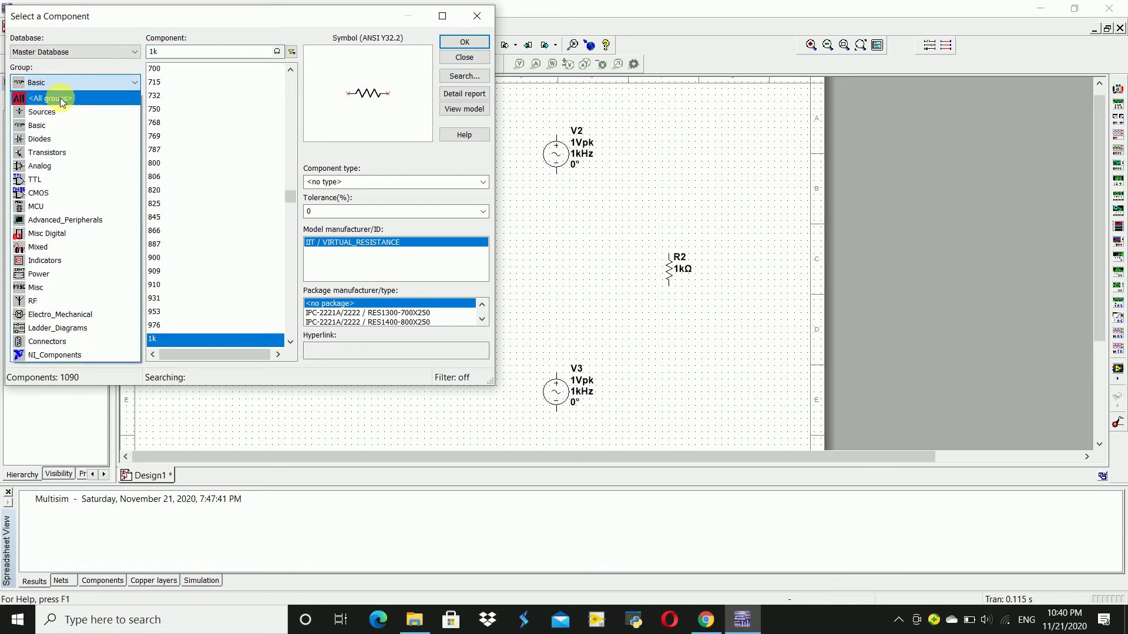
left_click(60, 97)
left_click(219, 51)
type("gr")
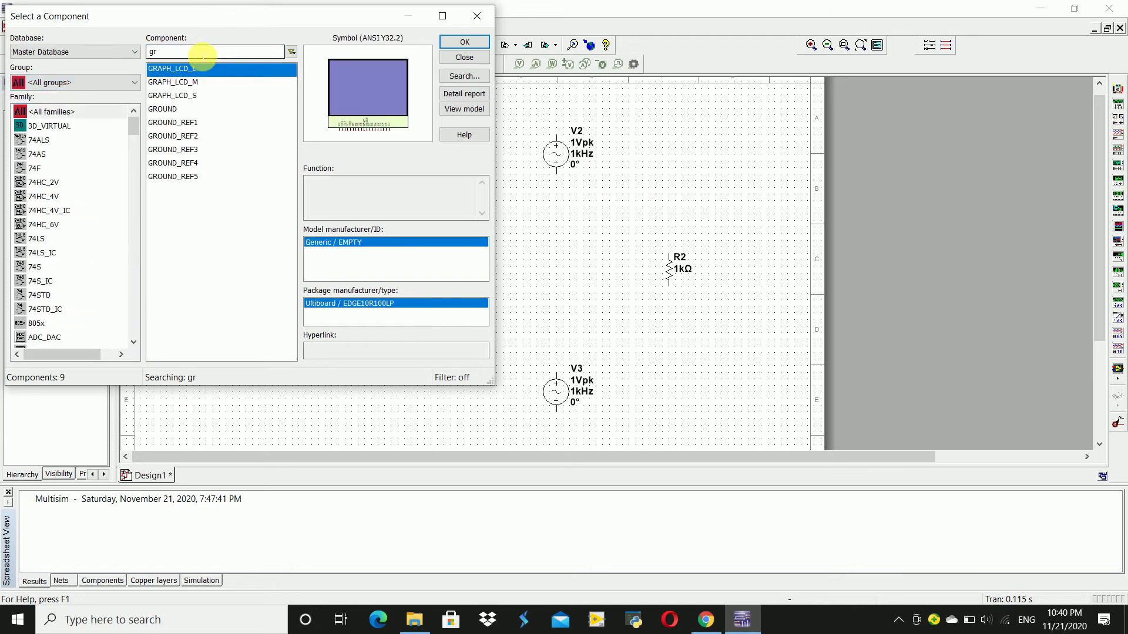
left_click(172, 110)
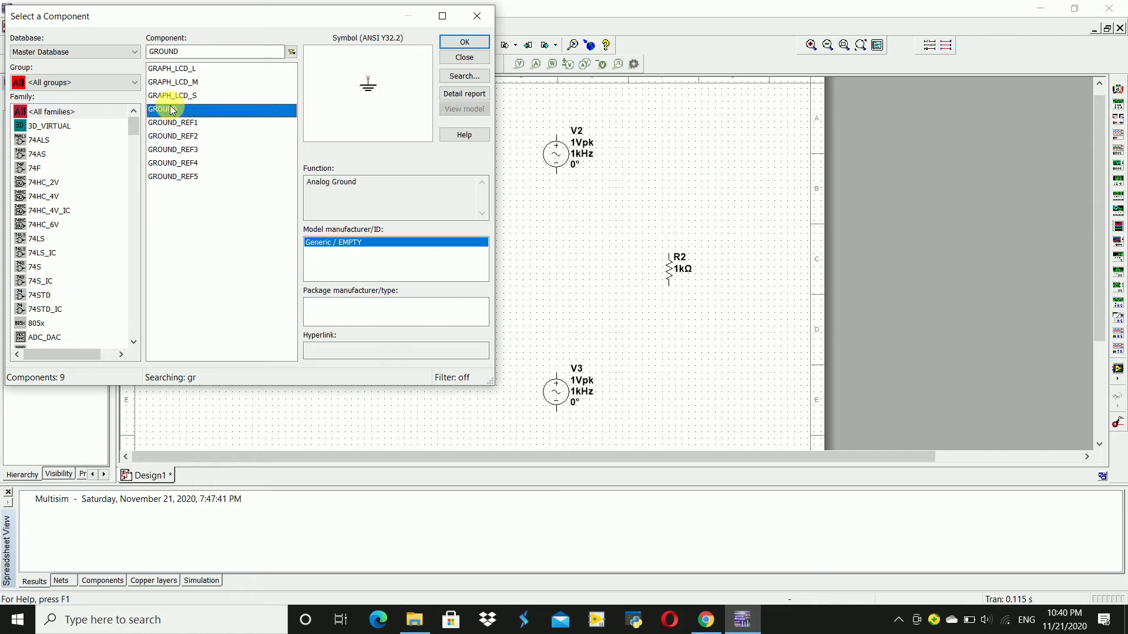
left_click(467, 44)
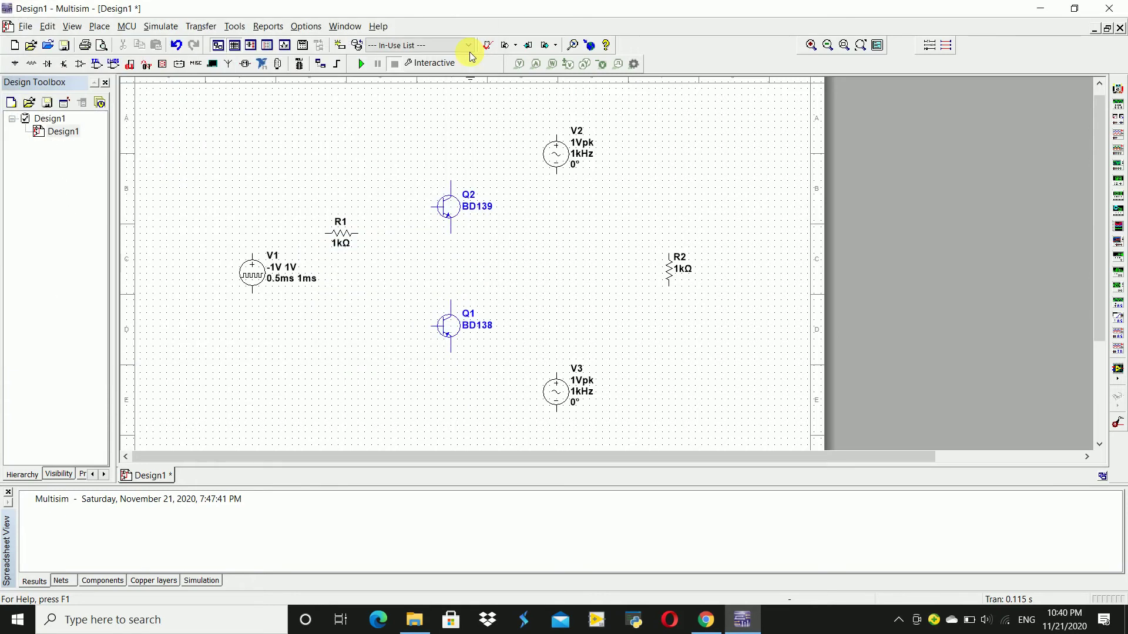
left_click(255, 340)
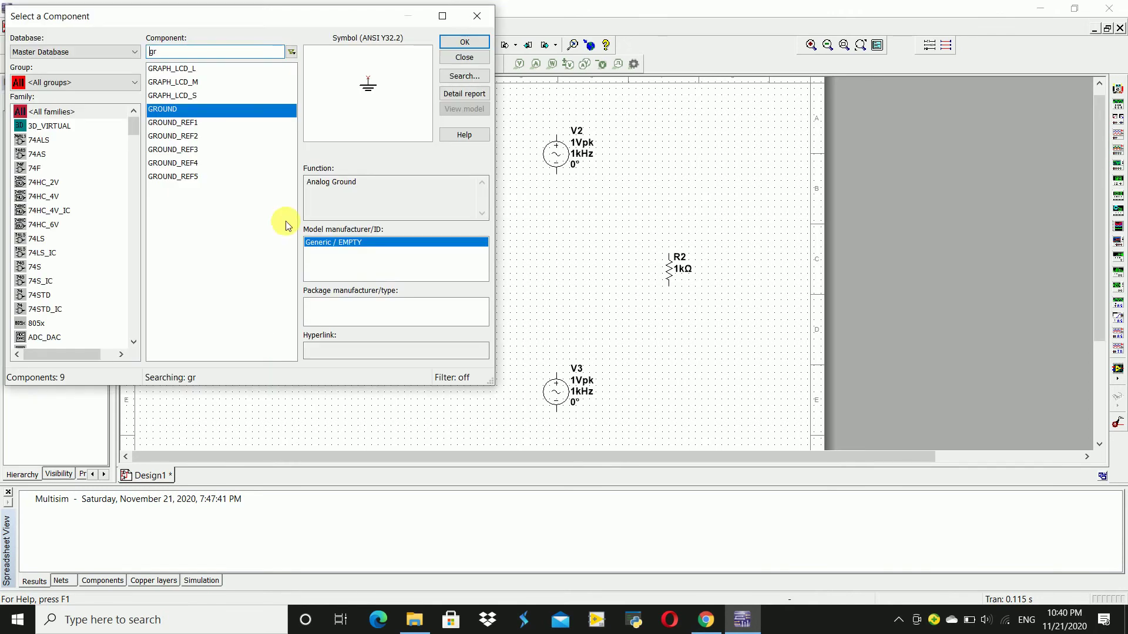
left_click(476, 15)
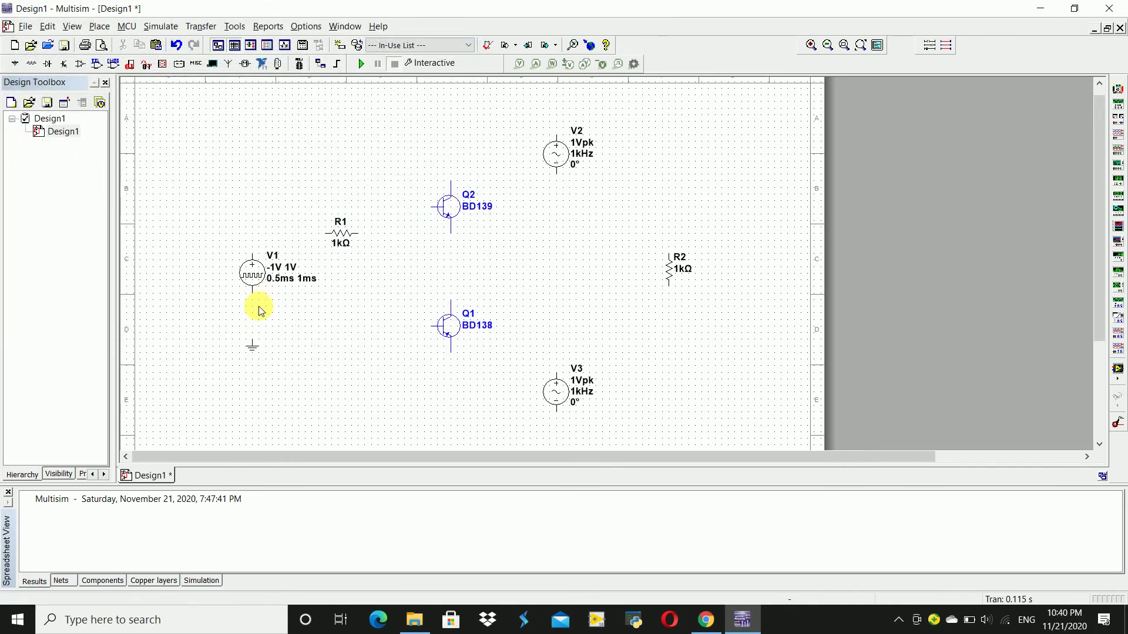
left_click(252, 354)
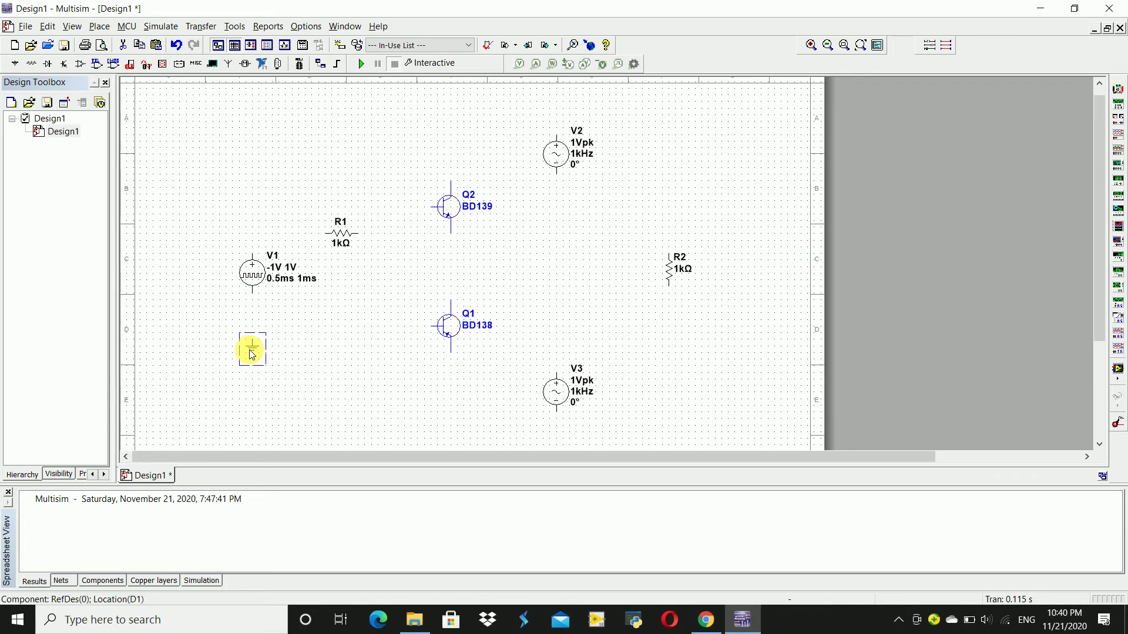
left_click(456, 386)
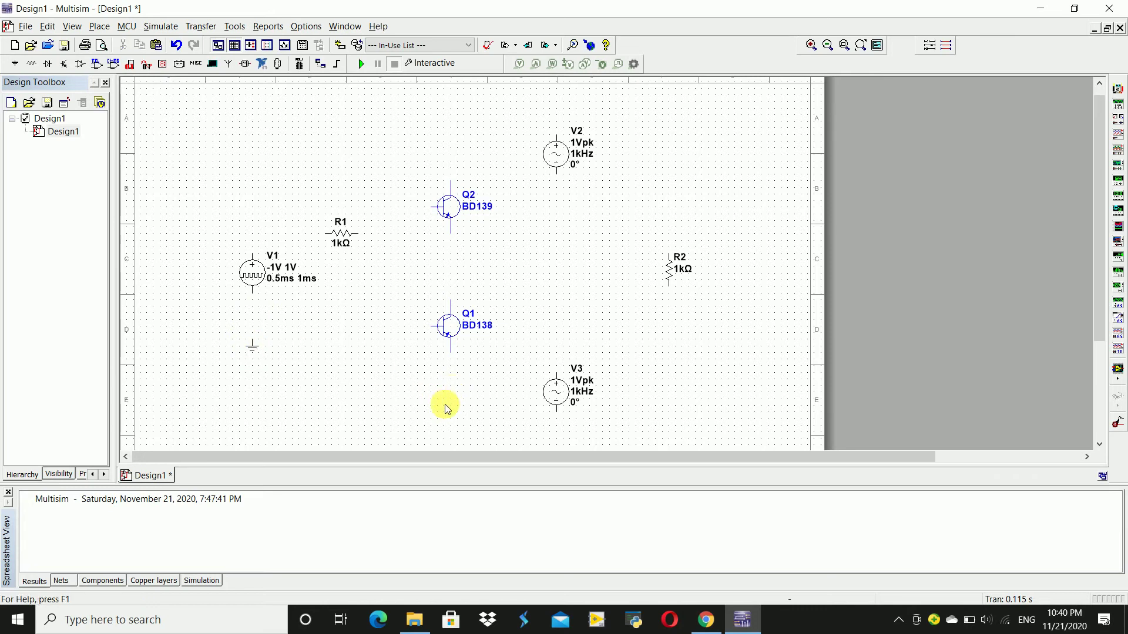
Step: Add ground symbols below V3, under V2 and below R2
left_click(559, 440)
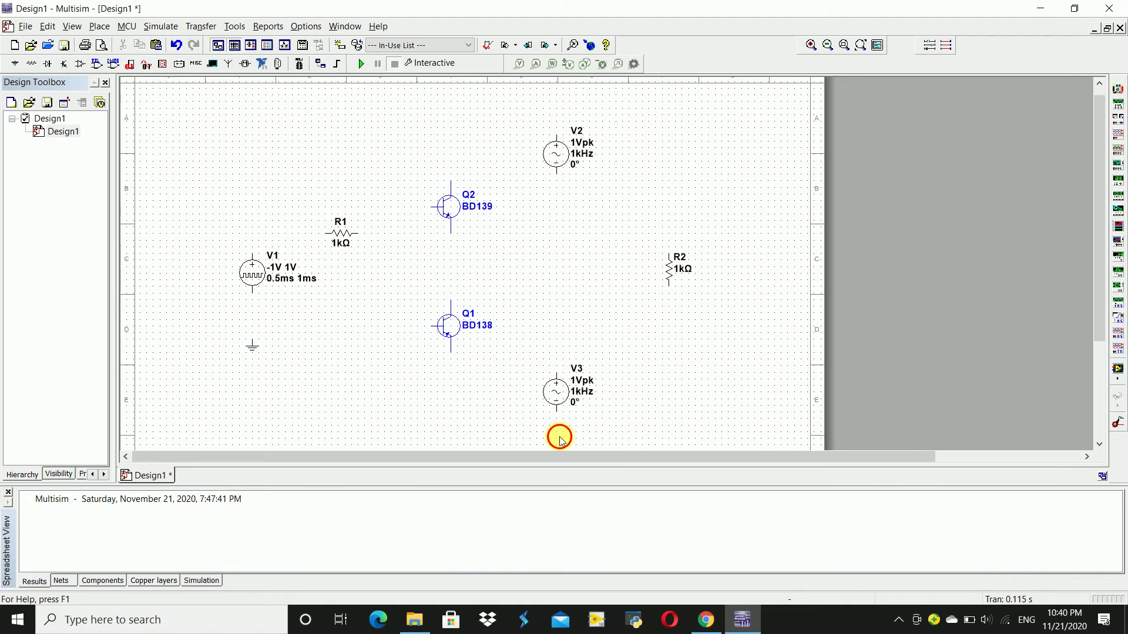
scroll(564, 441, "down", 3)
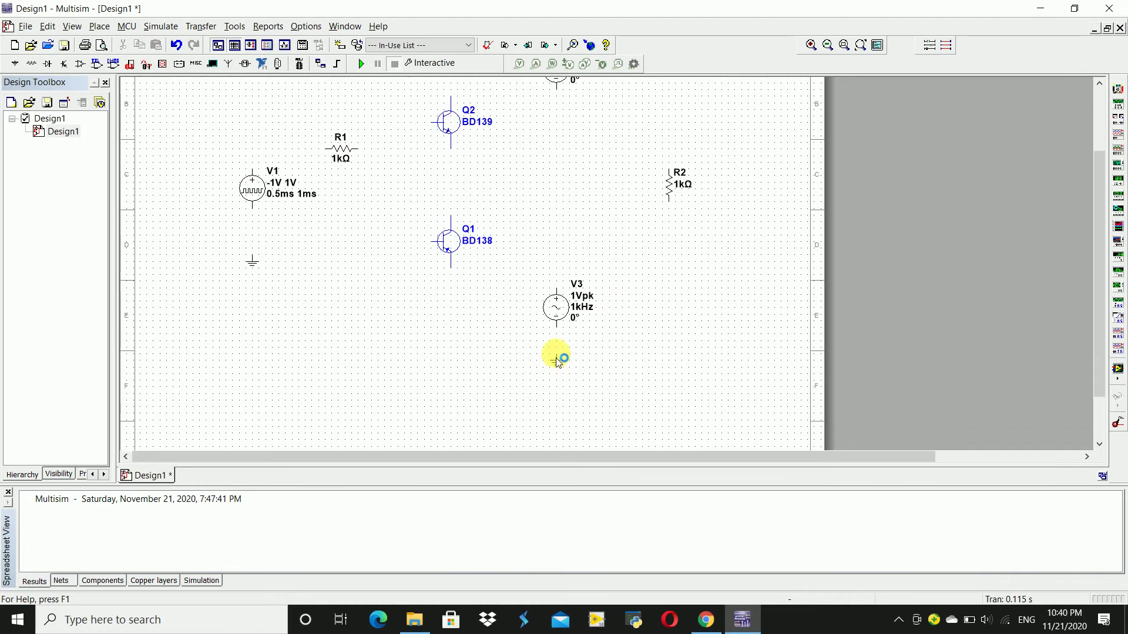
left_click(557, 361)
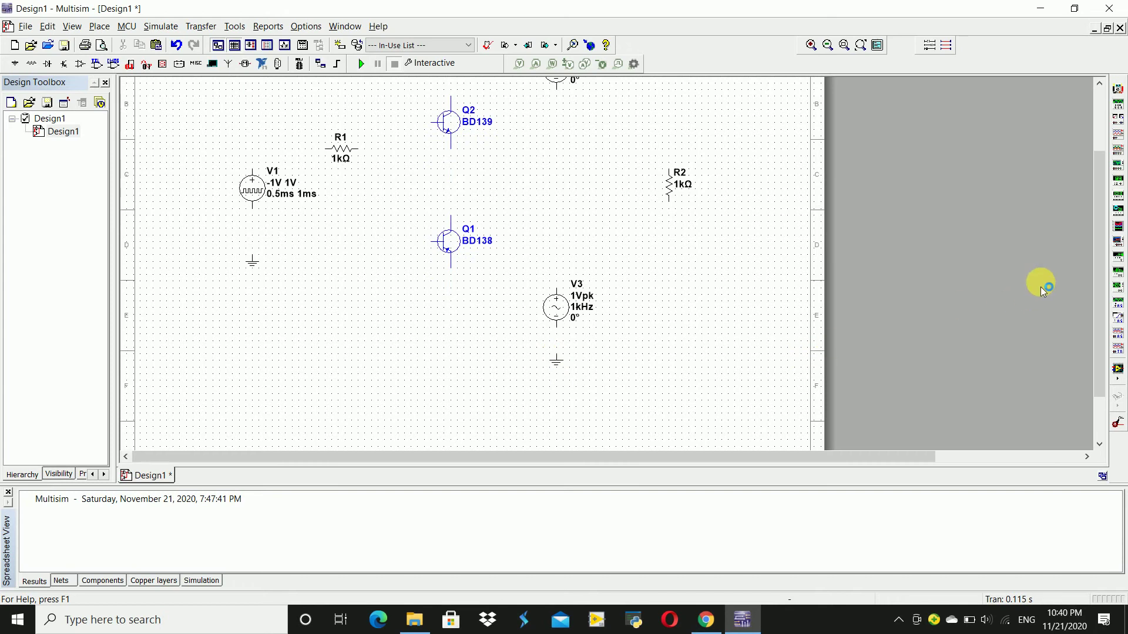
left_click_drag(1100, 287, 1101, 253)
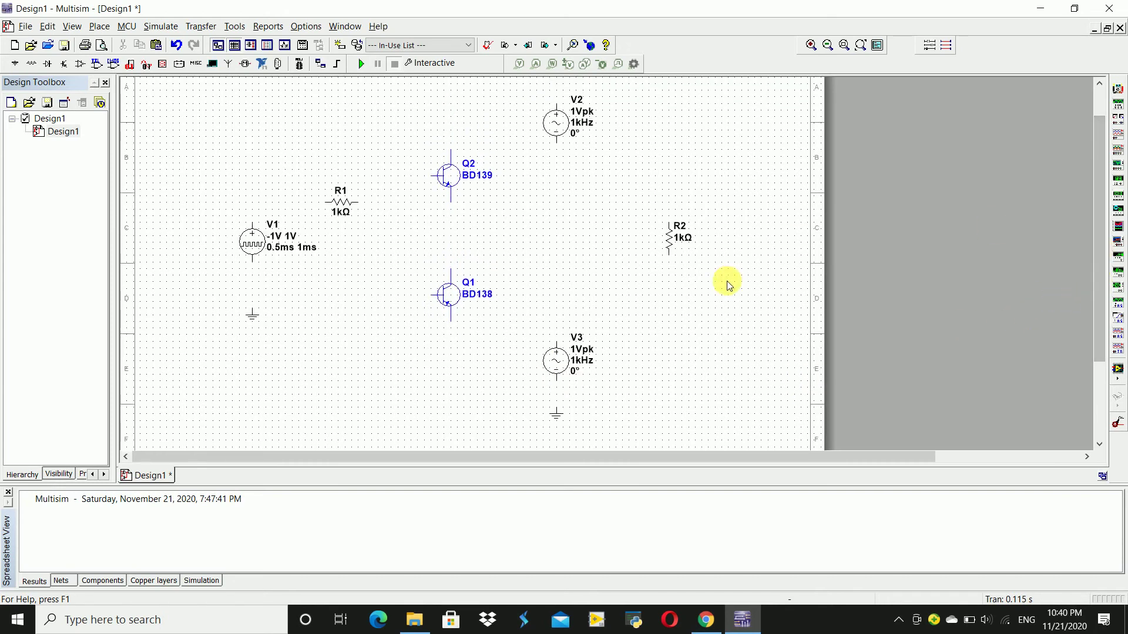
left_click(556, 143)
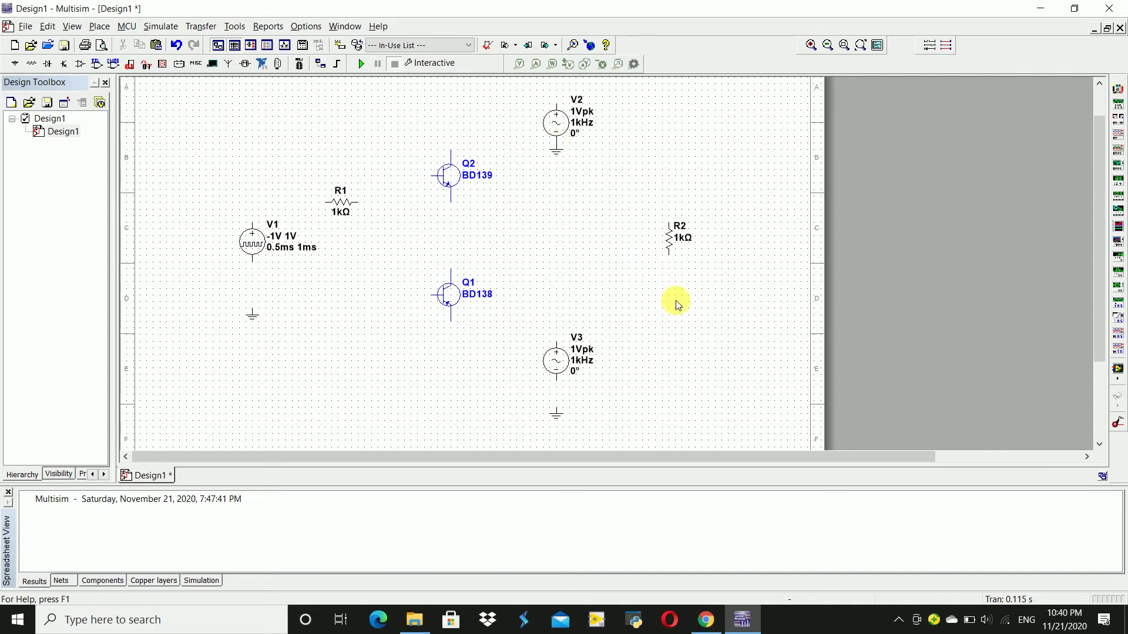
left_click(669, 264)
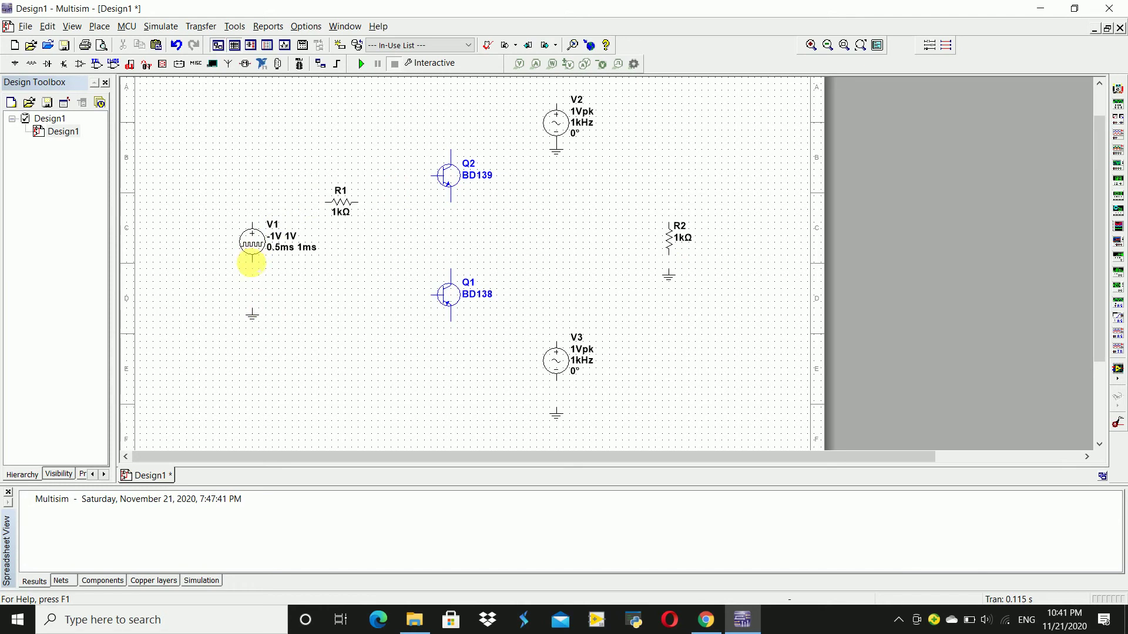
Step: Wire V1's bottom terminal to its ground and its top terminal to R1's left end
left_click(253, 262)
left_click(252, 310)
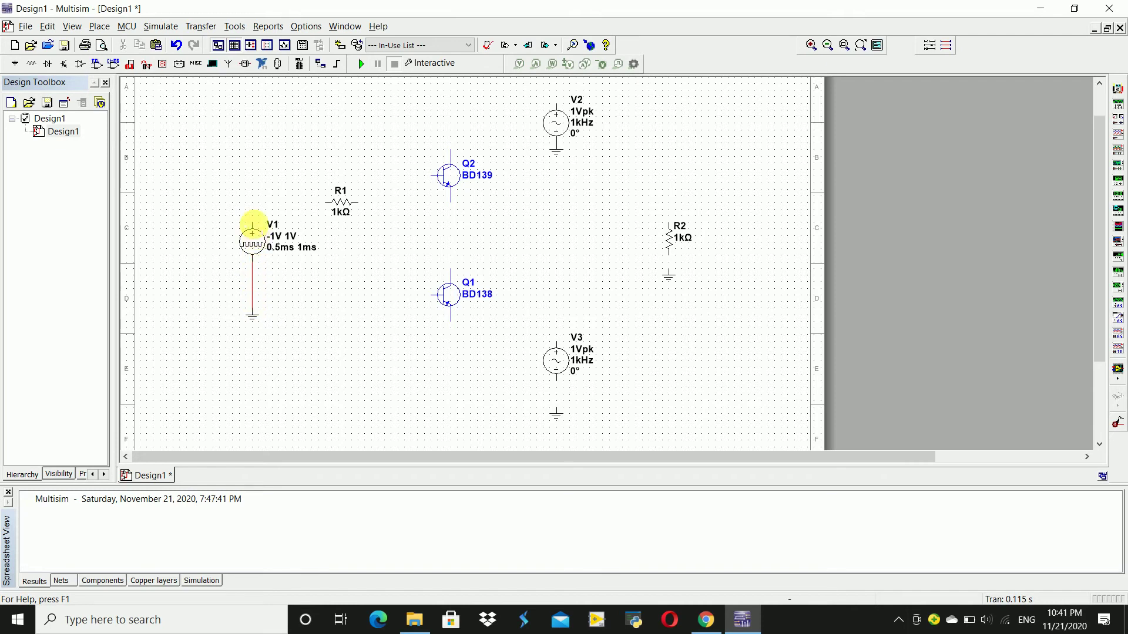
left_click(252, 227)
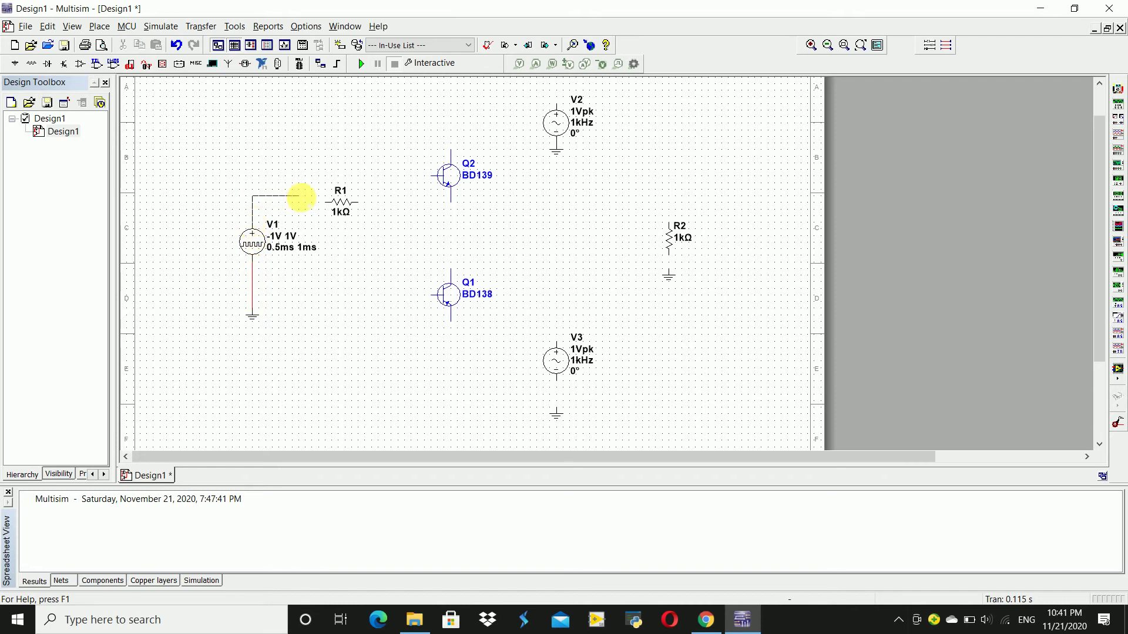
left_click(316, 202)
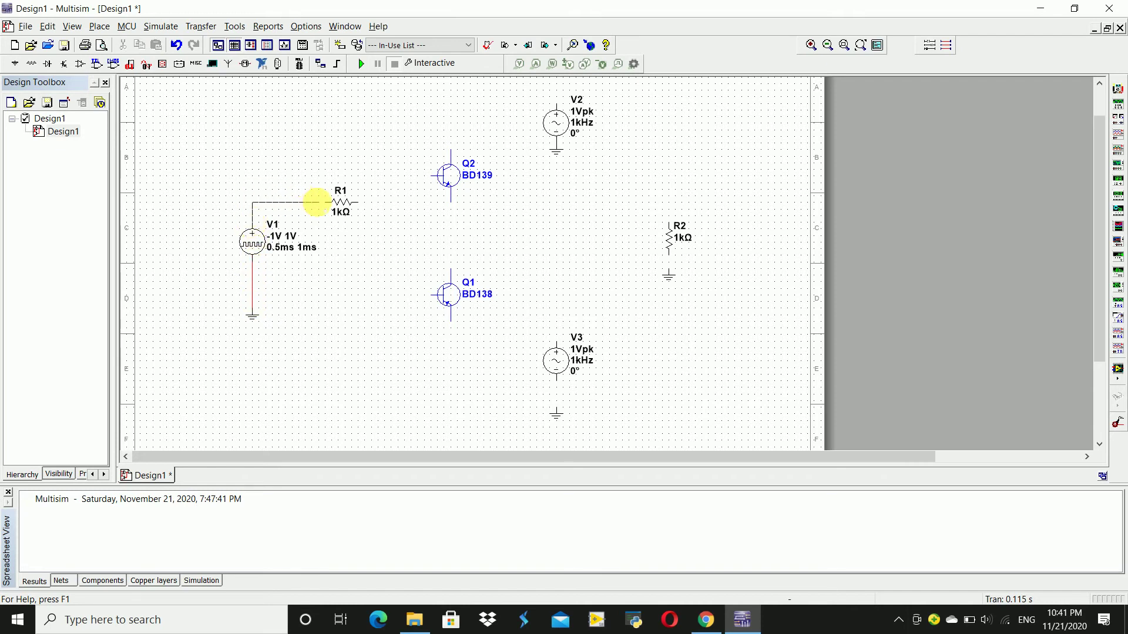
Step: Join Q2's base to Q1's base and connect R1's right end to that base wire
left_click(431, 176)
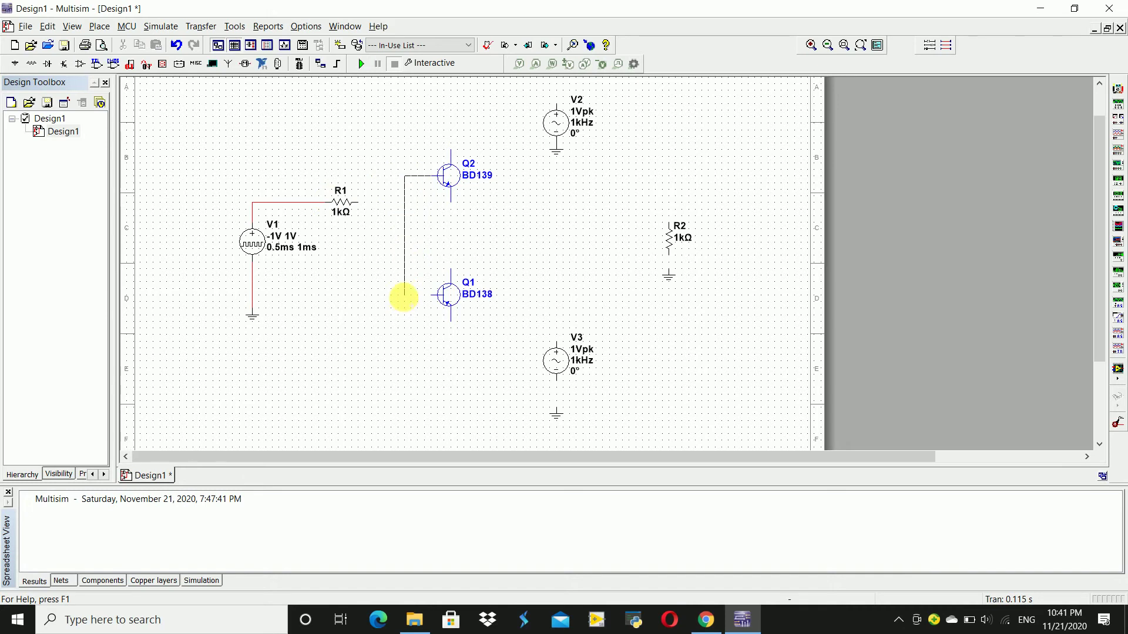
left_click(436, 294)
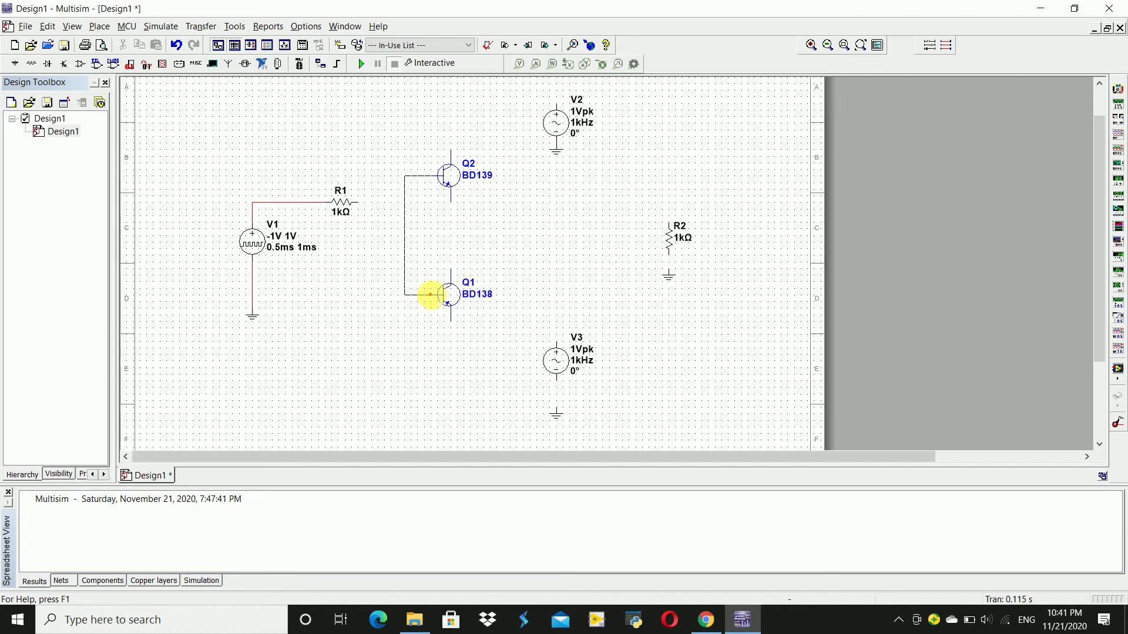
key("ctrl+z")
left_click(431, 294)
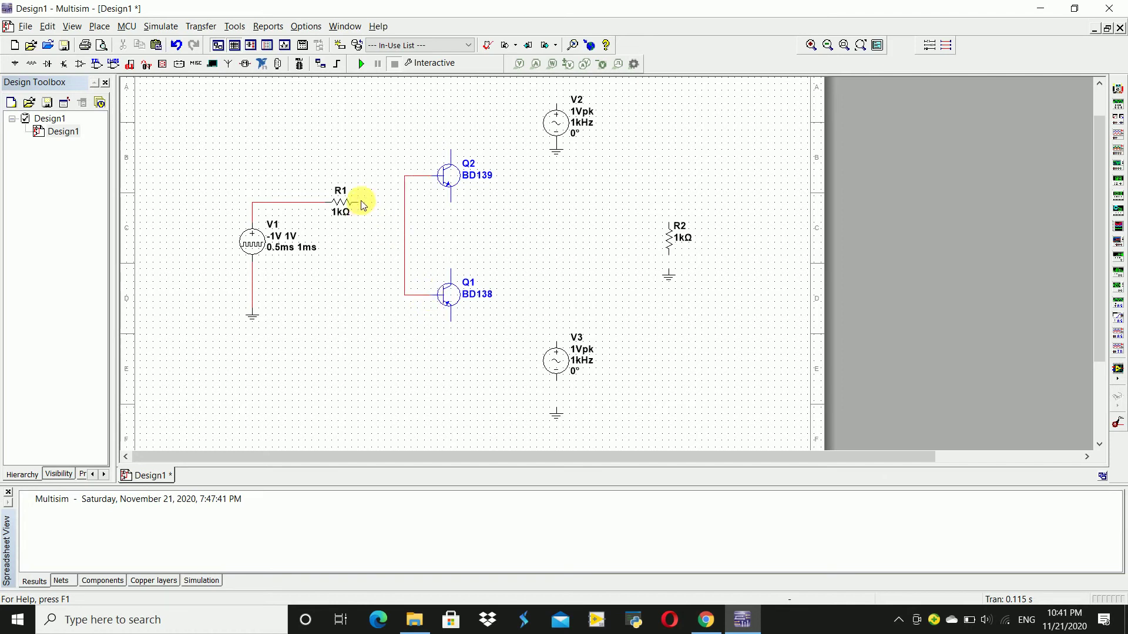
left_click(356, 202)
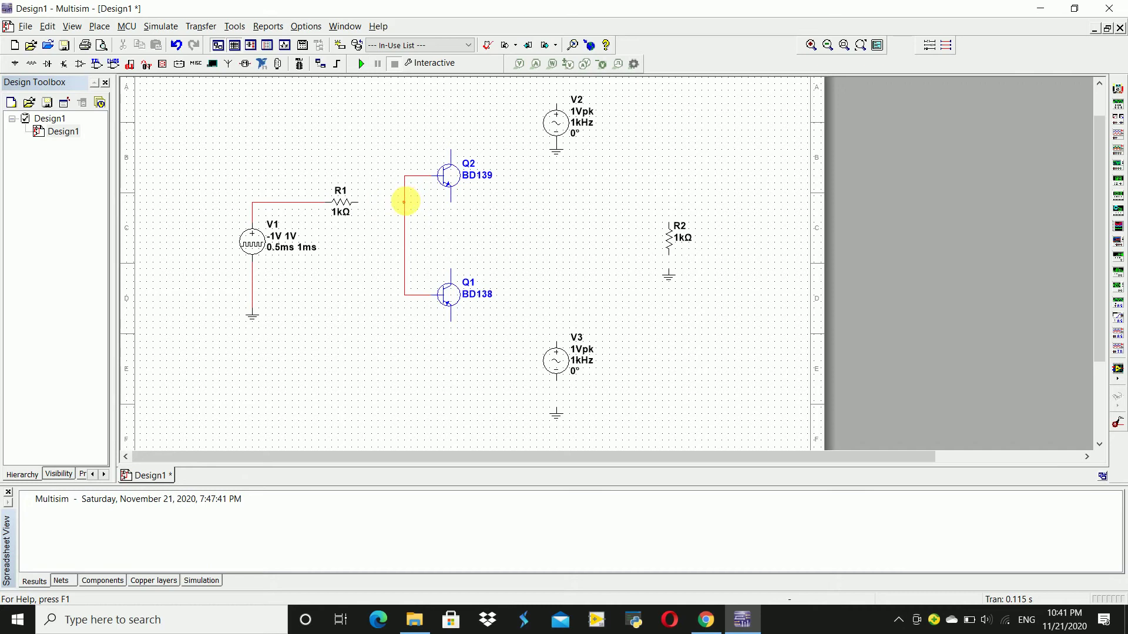
left_click(403, 202)
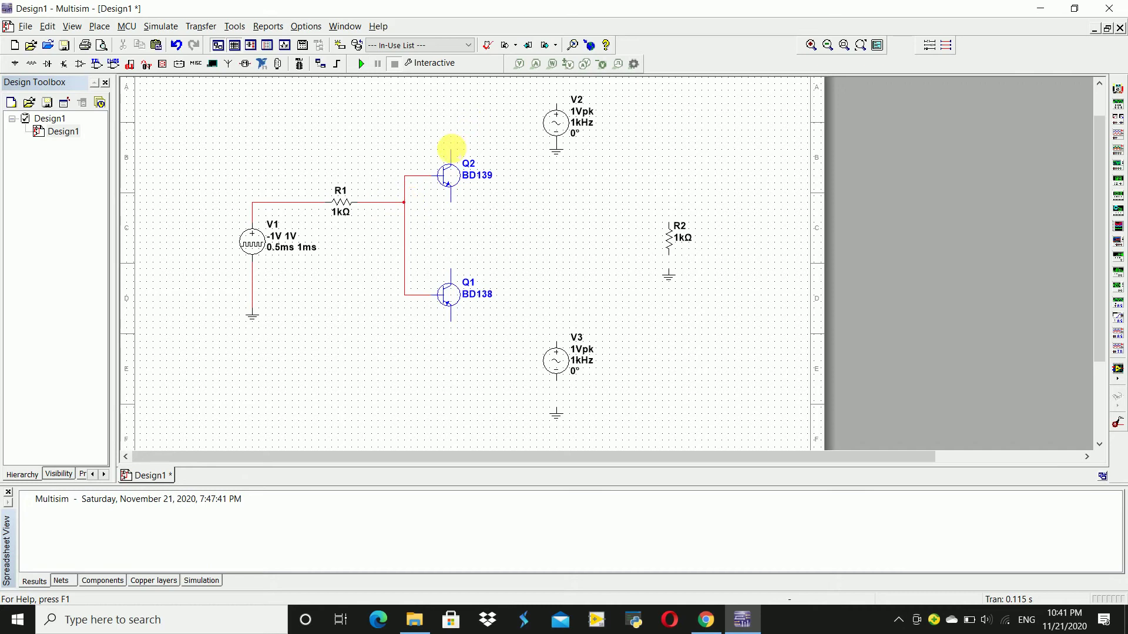
Step: Wire Q2's collector to V2's top terminal and Q1's emitter to V3's top terminal
left_click(451, 150)
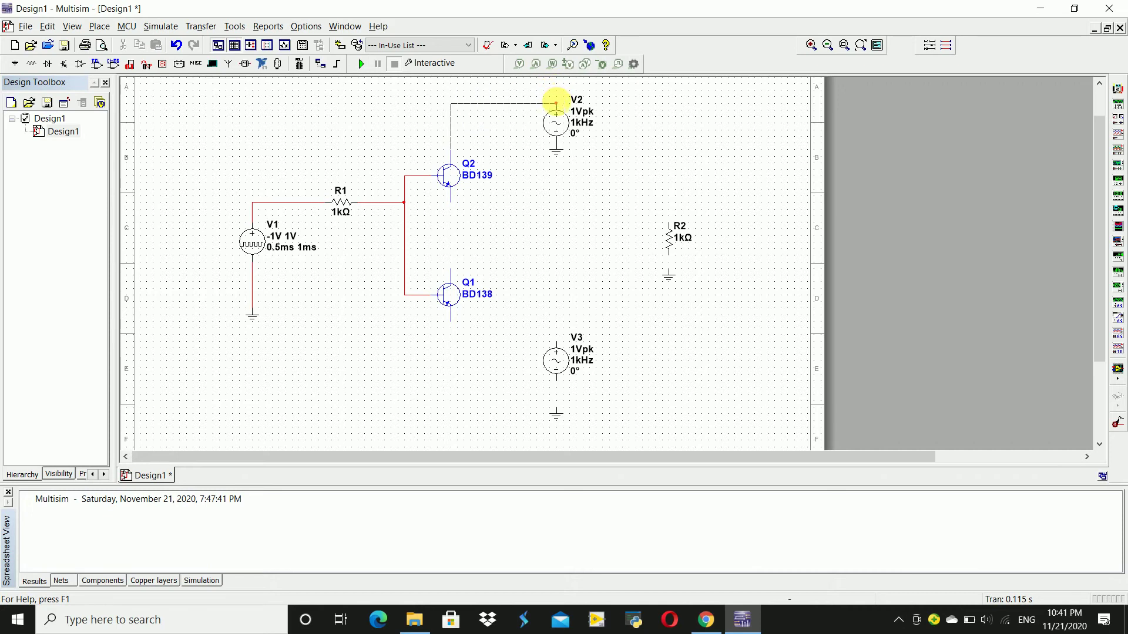
left_click(555, 103)
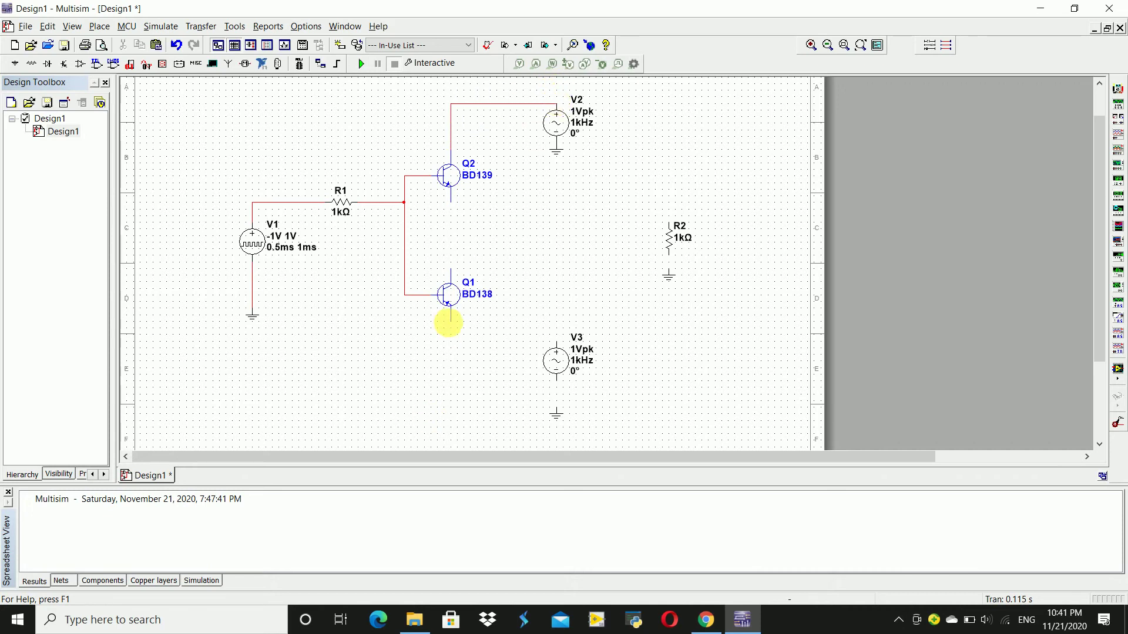
left_click(450, 321)
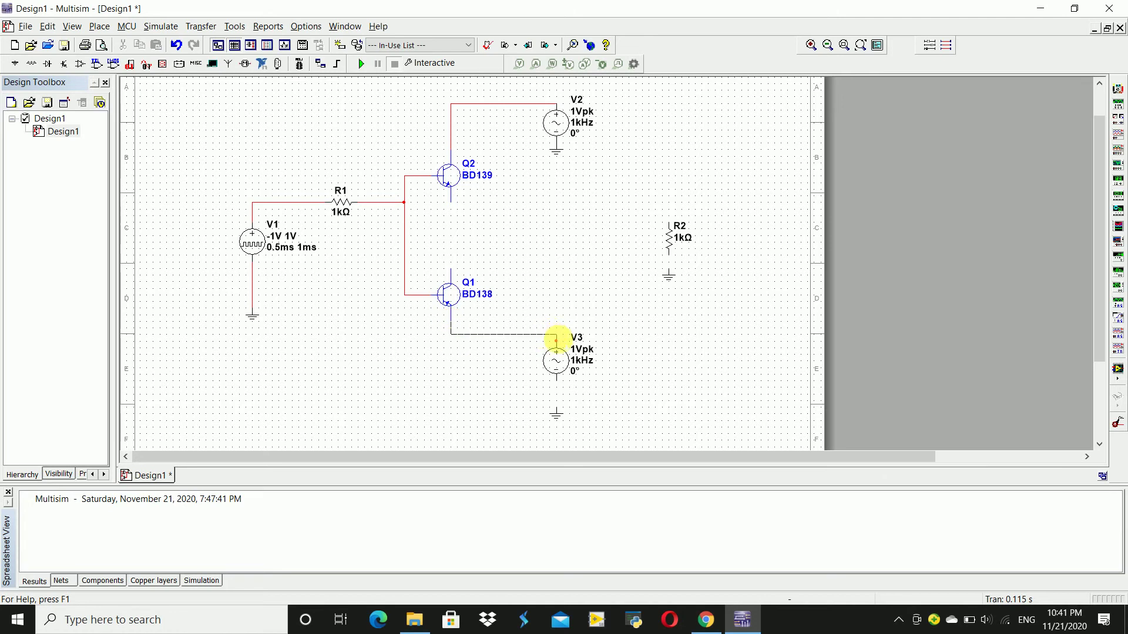
left_click(556, 340)
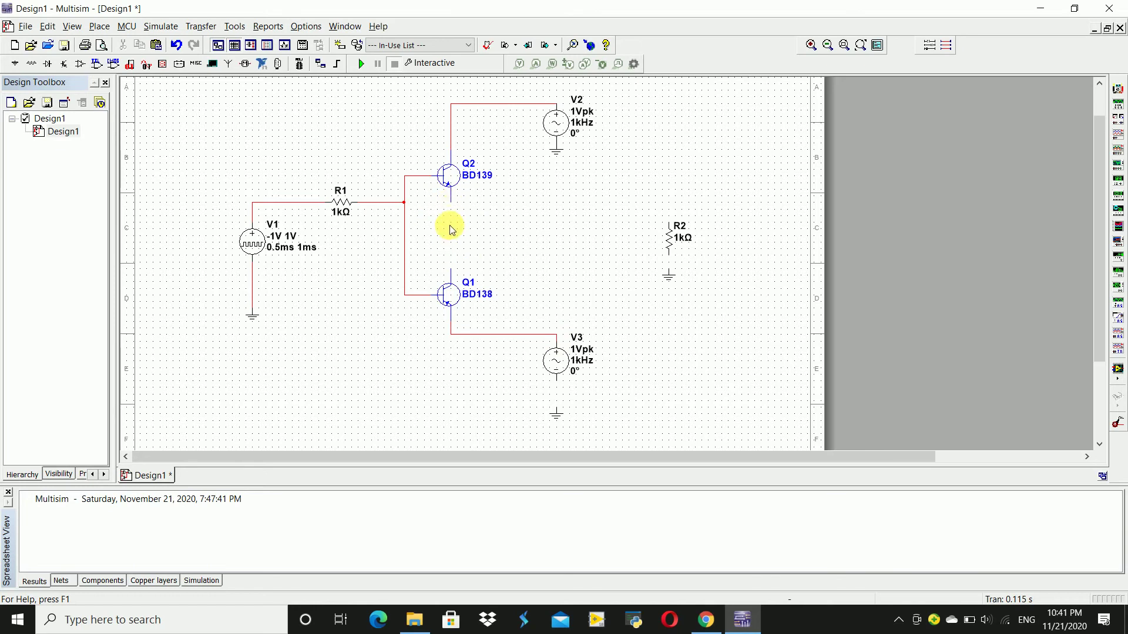
Step: Join Q2's emitter to Q1's collector and wire R2 from that junction down to ground
left_click(450, 201)
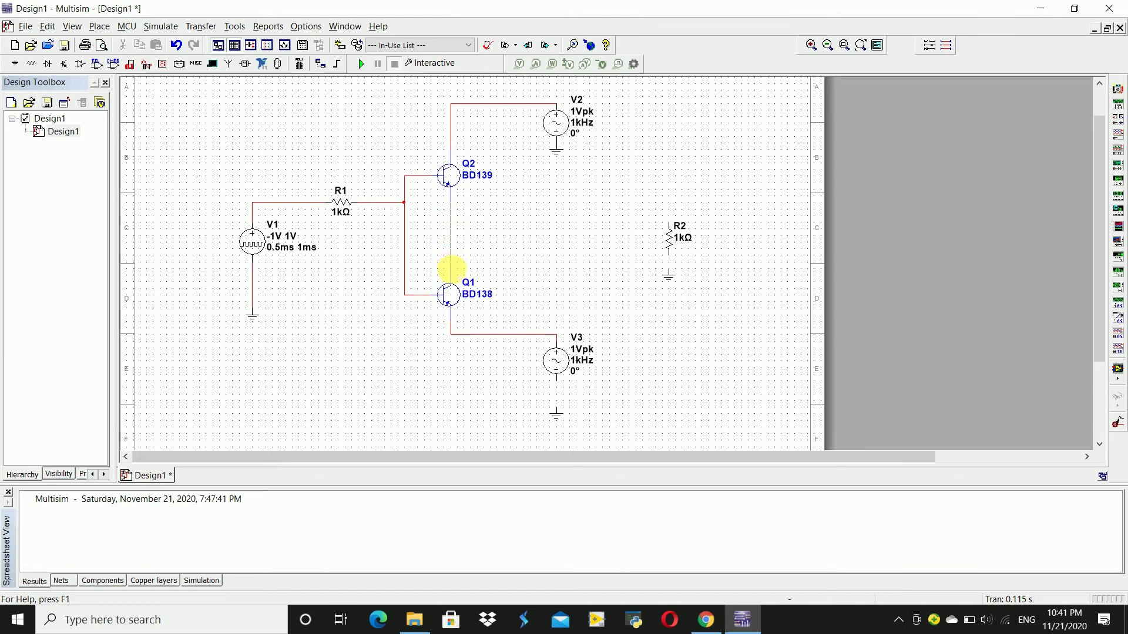
left_click(451, 268)
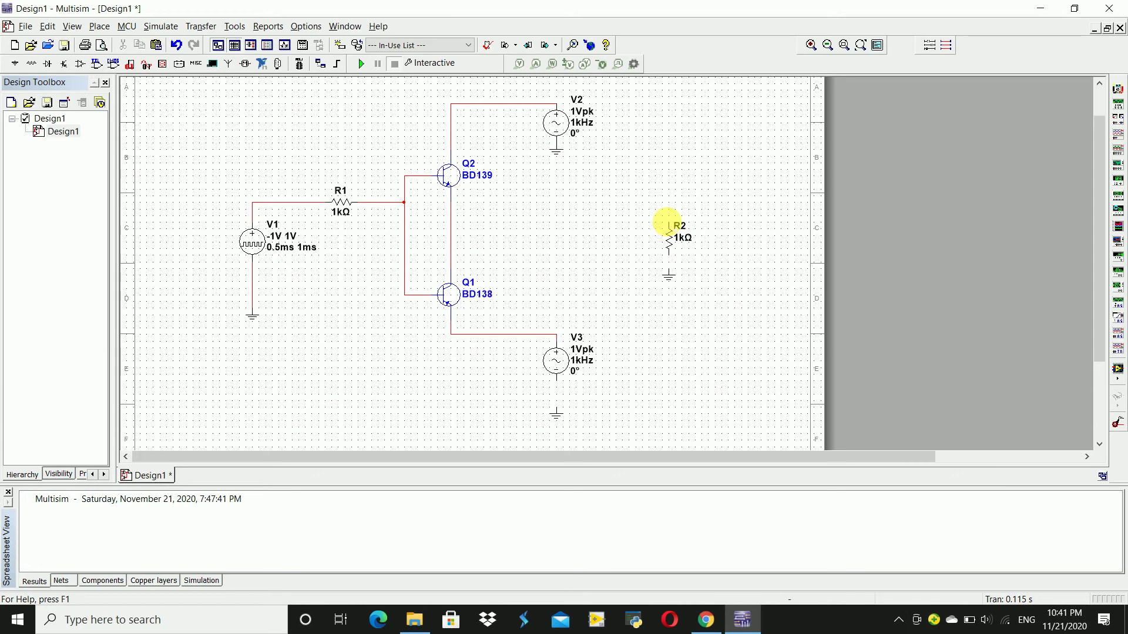
left_click(669, 222)
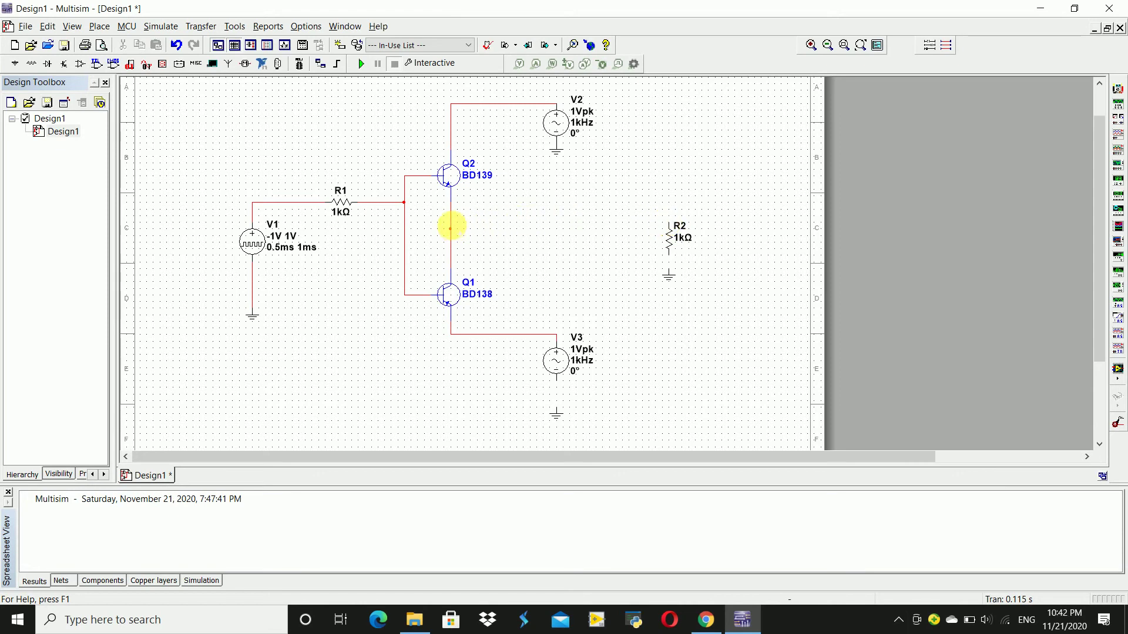
left_click(451, 227)
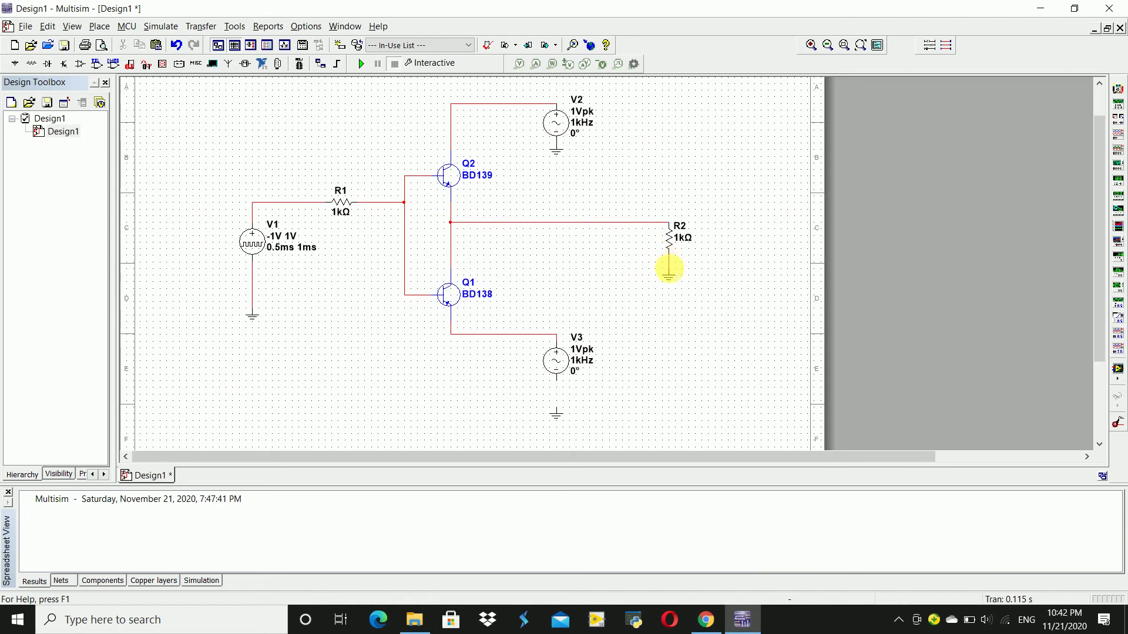
left_click(668, 270)
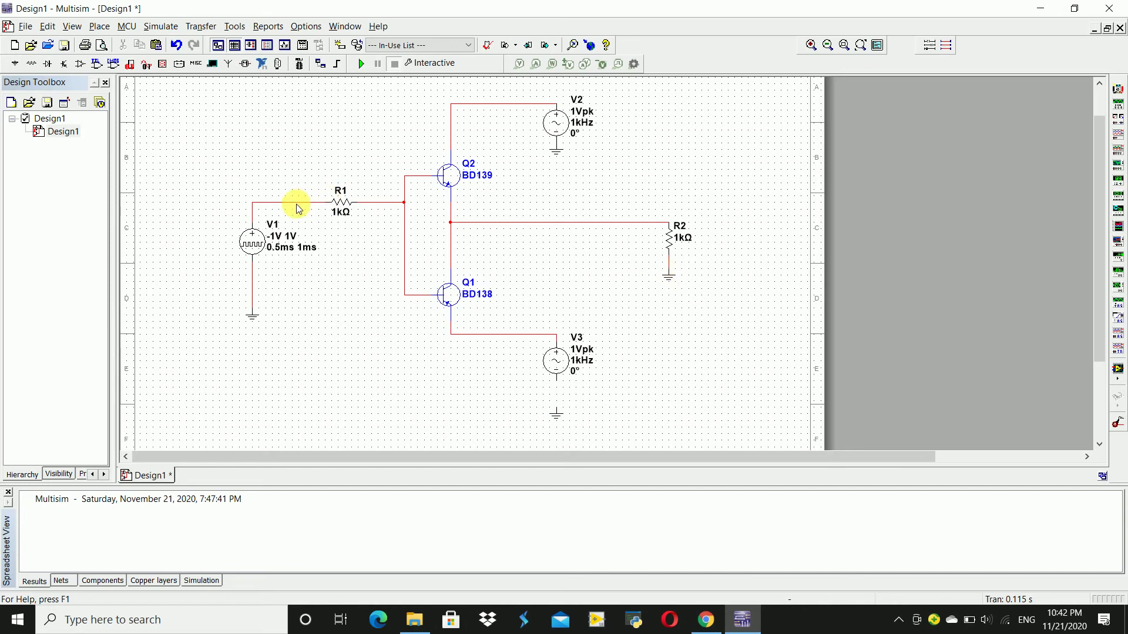
double_click(254, 243)
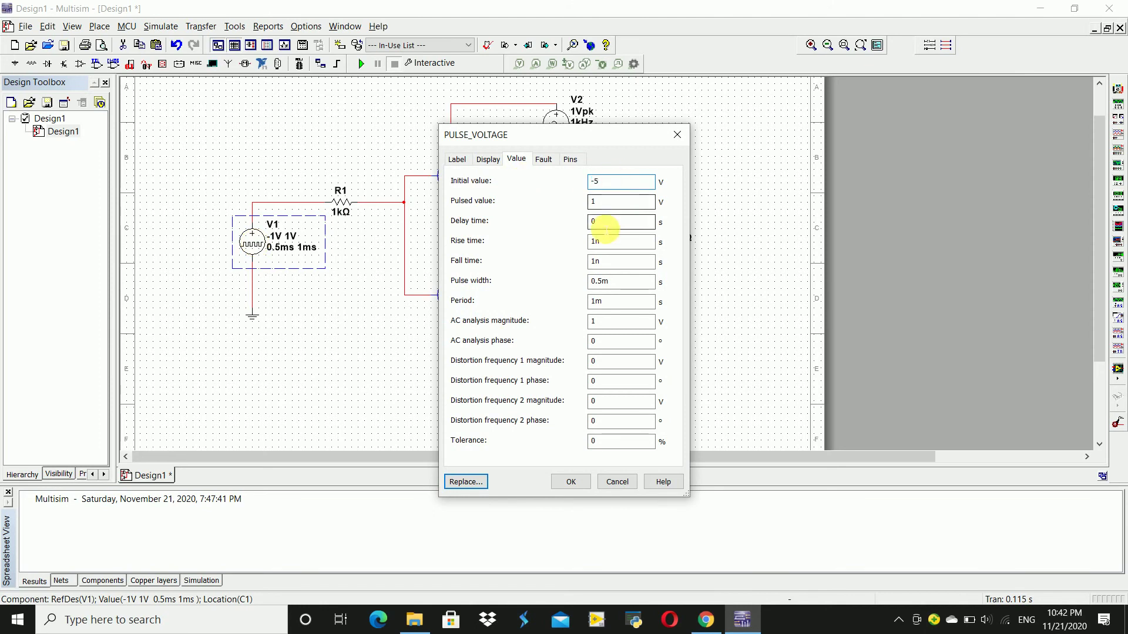
Step: Give V1 a pulsed value of 5 V alongside its -5 V initial value
left_click(615, 204)
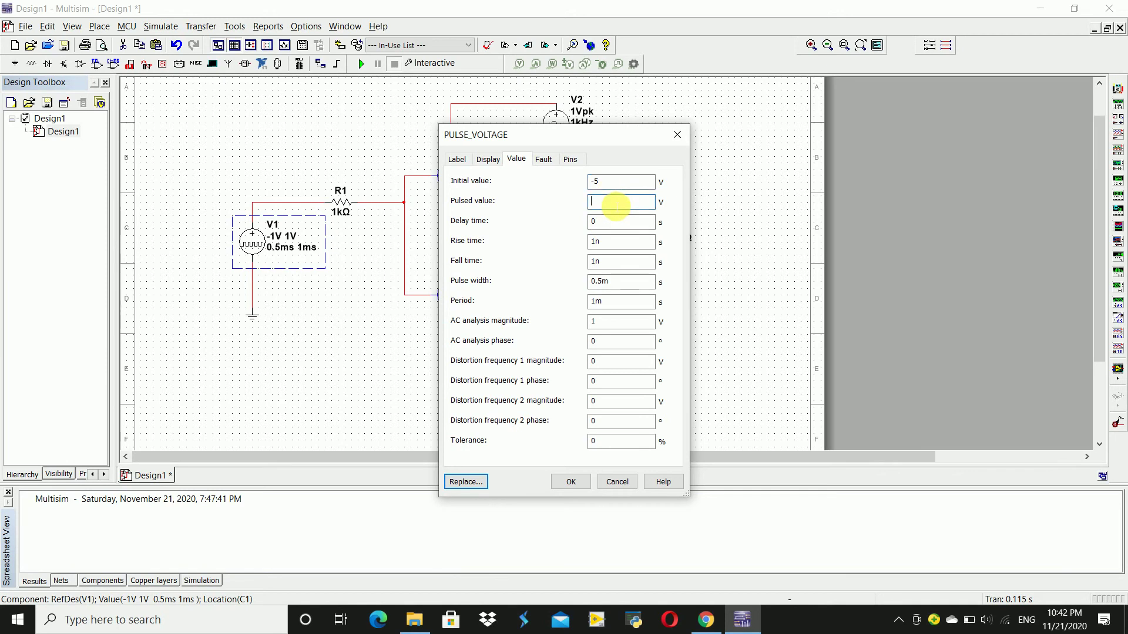
type("5")
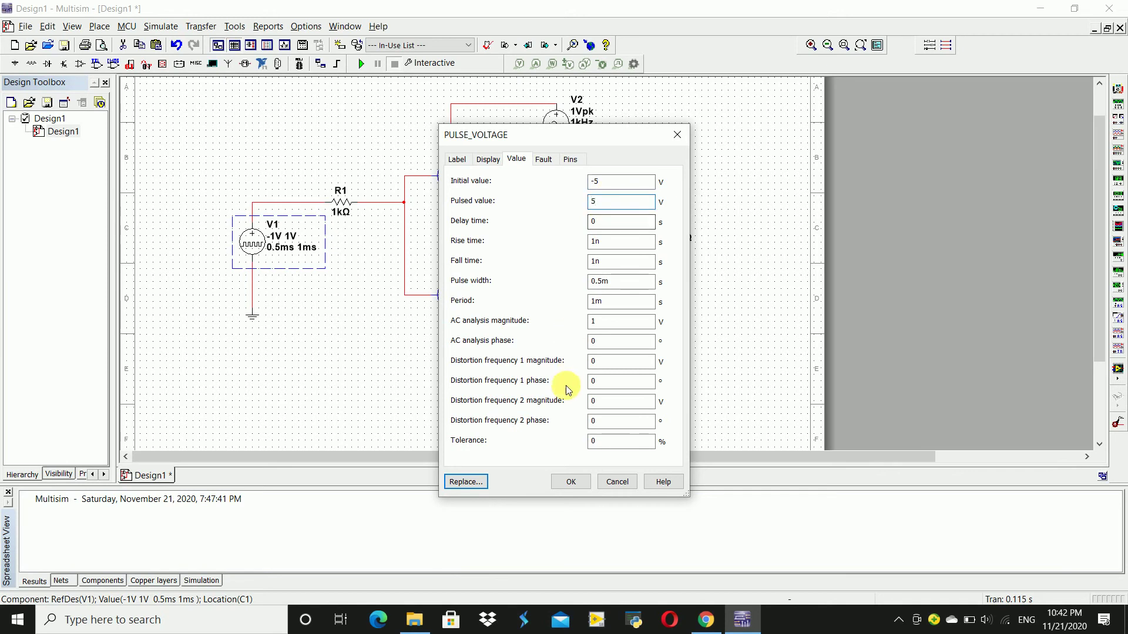
left_click(571, 481)
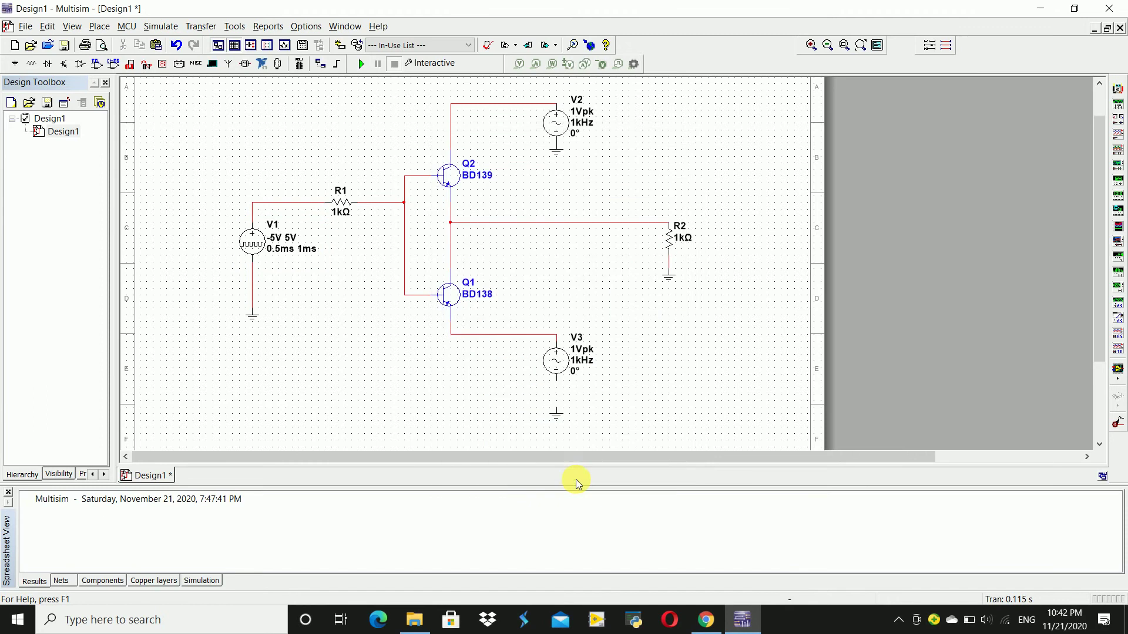
Step: Set AC source V2's frequency to 5 kHz
left_click(561, 128)
double_click(563, 131)
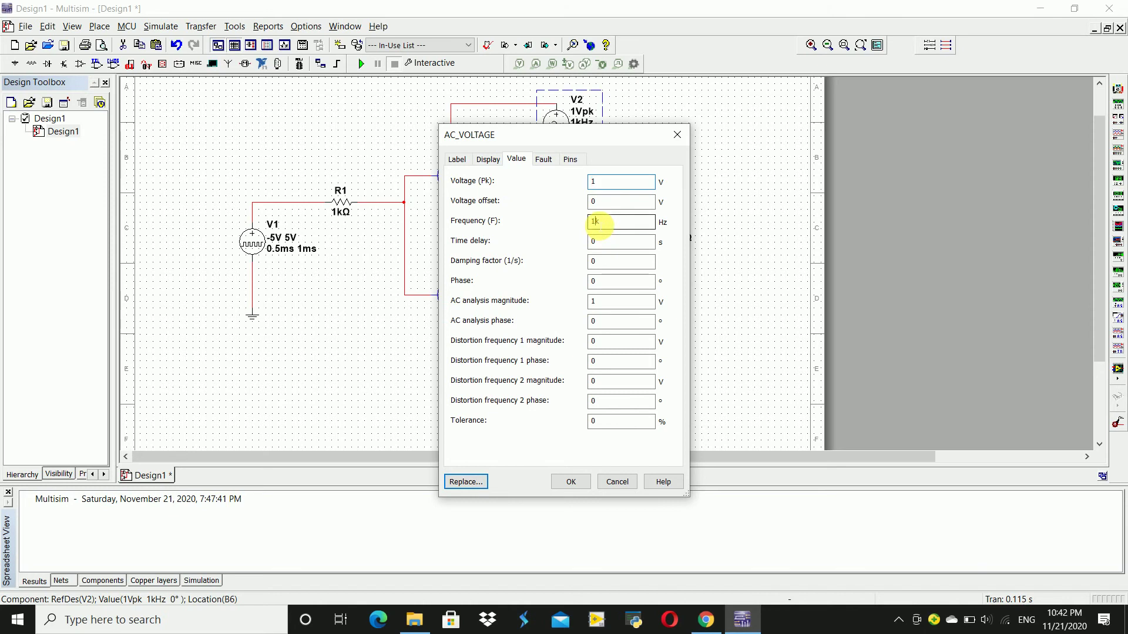
left_click(595, 223)
type("6")
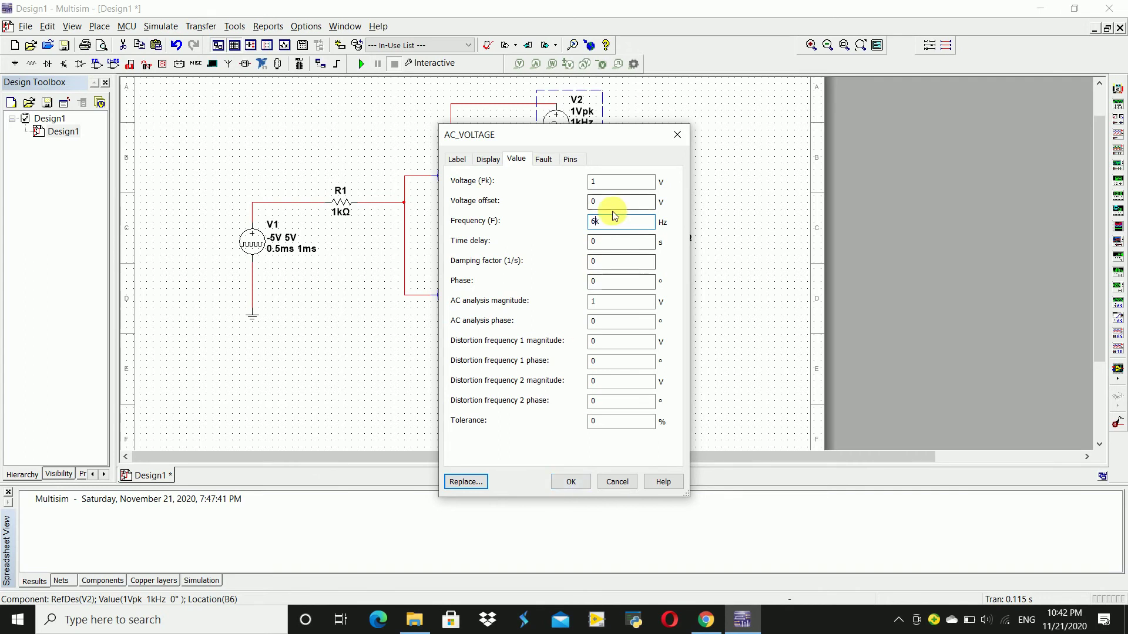
key("BackSpace")
type("5")
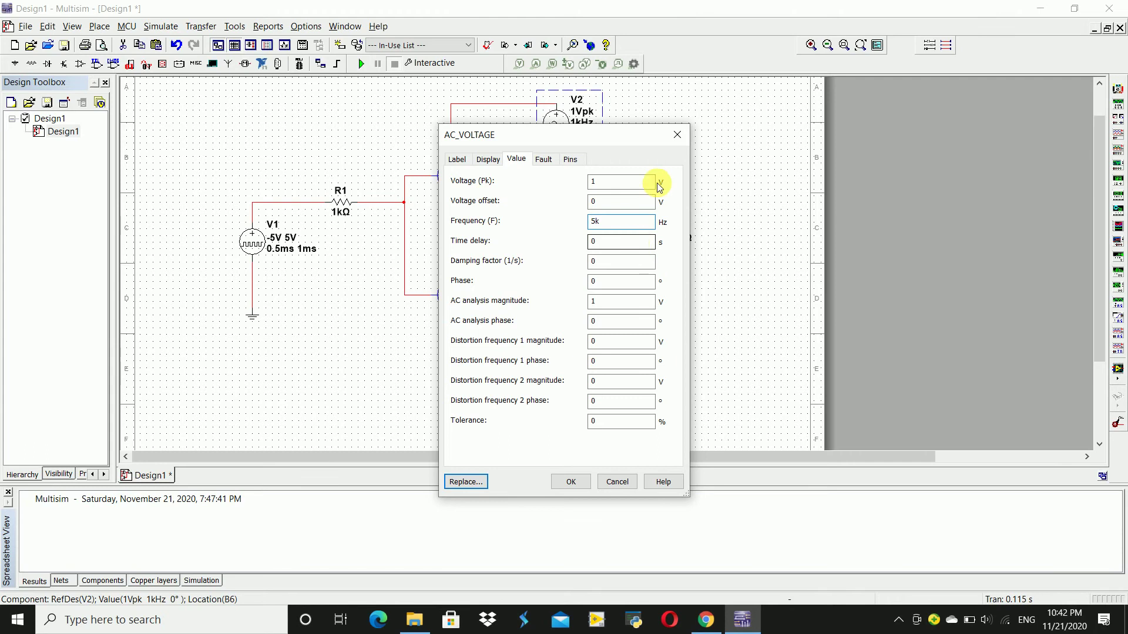
left_click(571, 482)
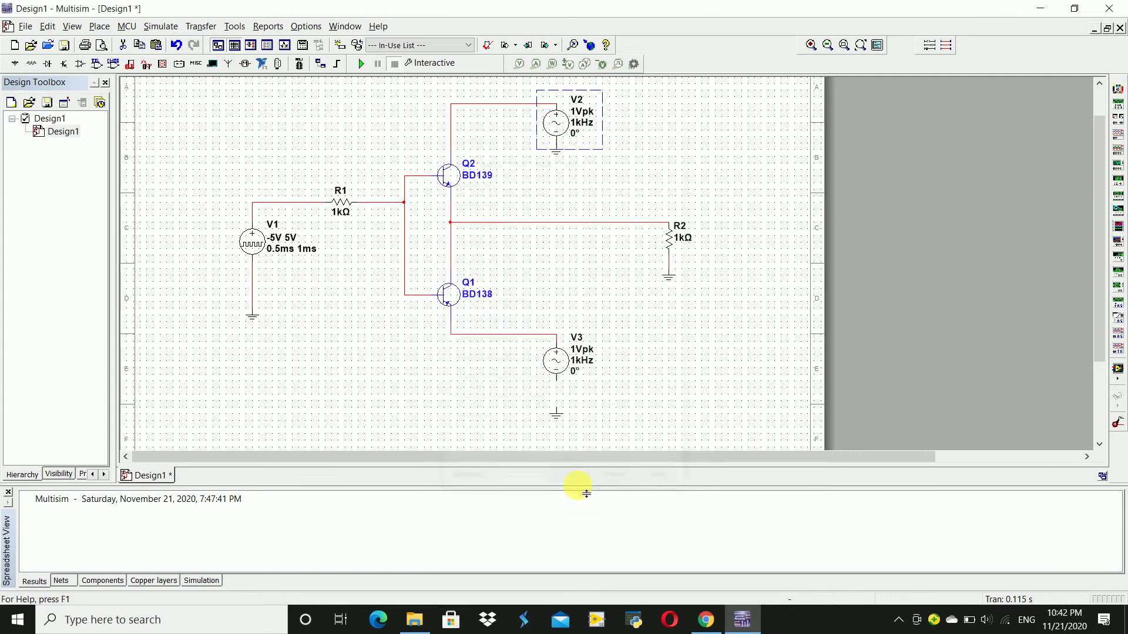
Step: Set AC source V3 to 5 kHz with a 90° phase
double_click(557, 366)
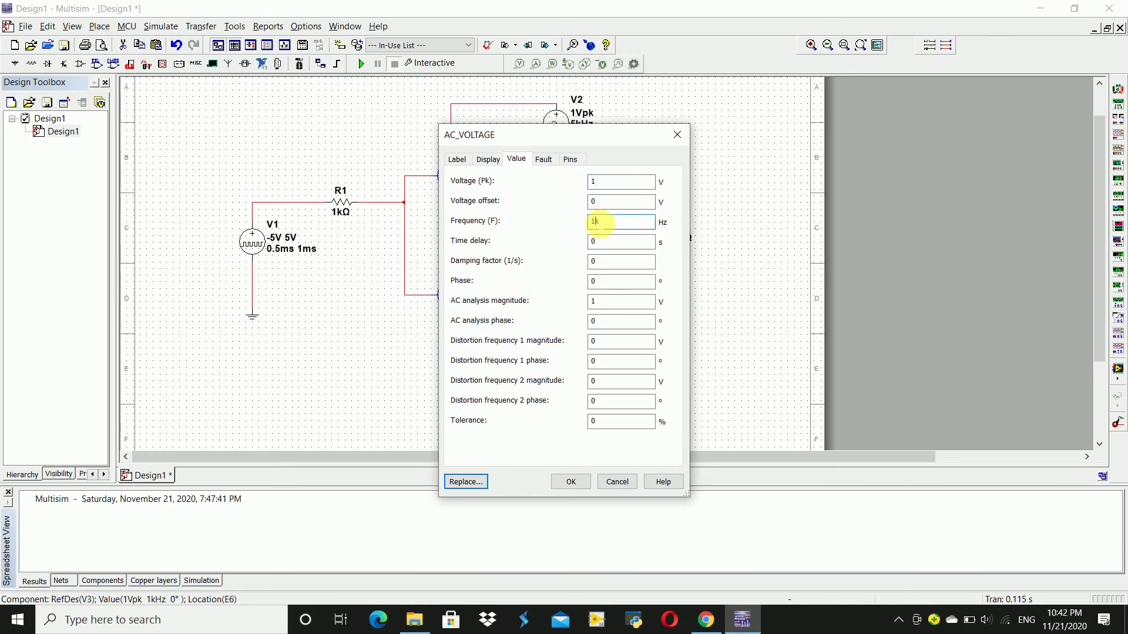
type("5")
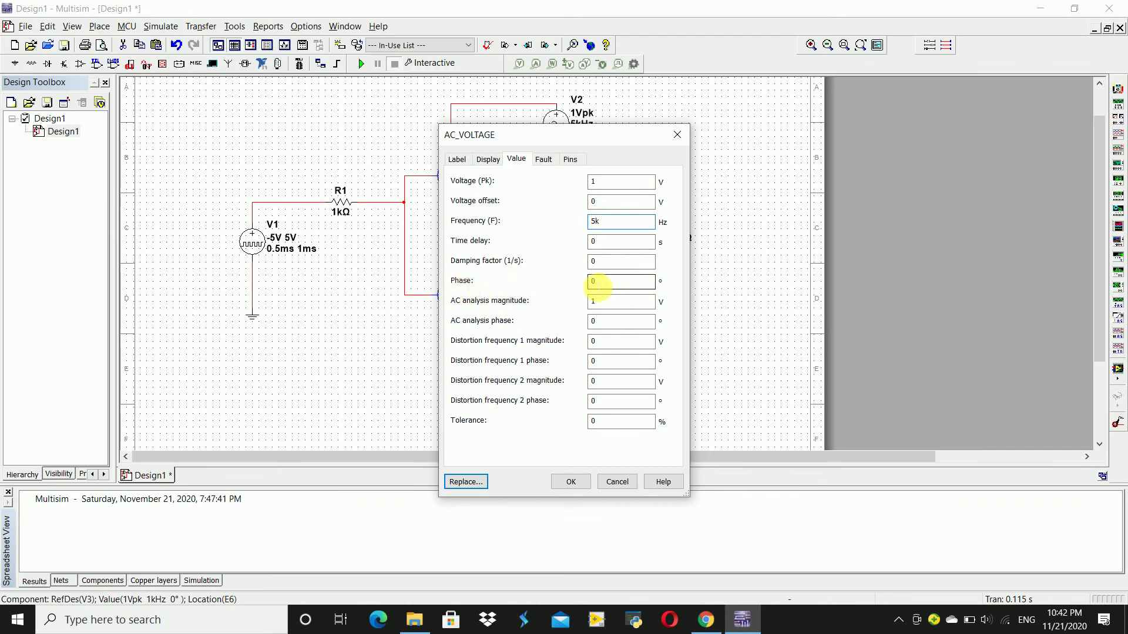
left_click(595, 285)
type("9")
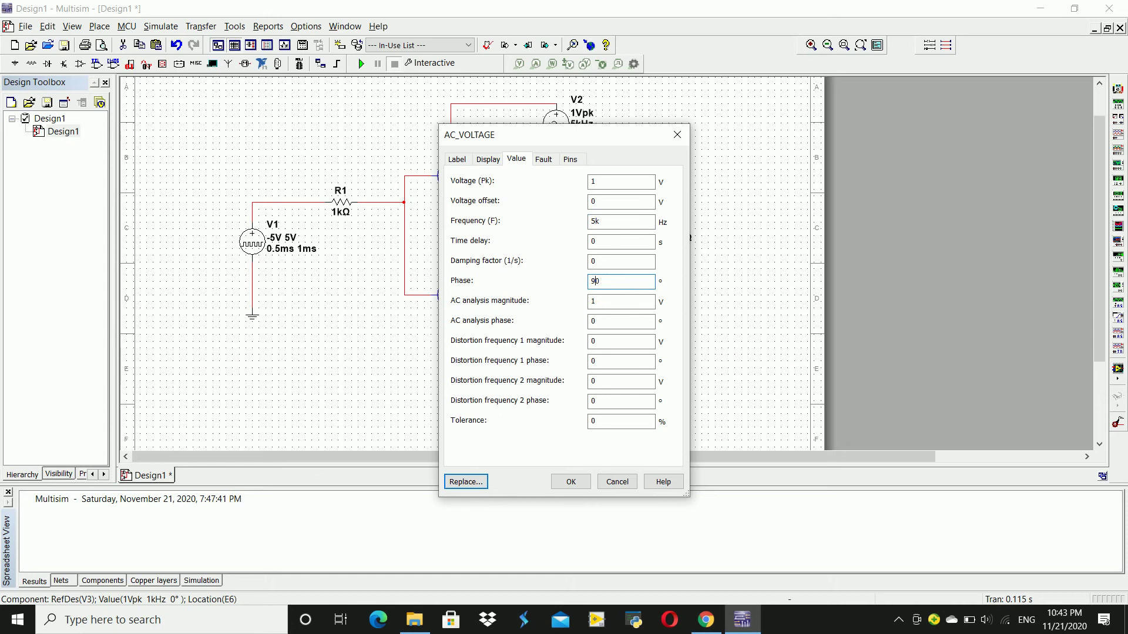
left_click(569, 483)
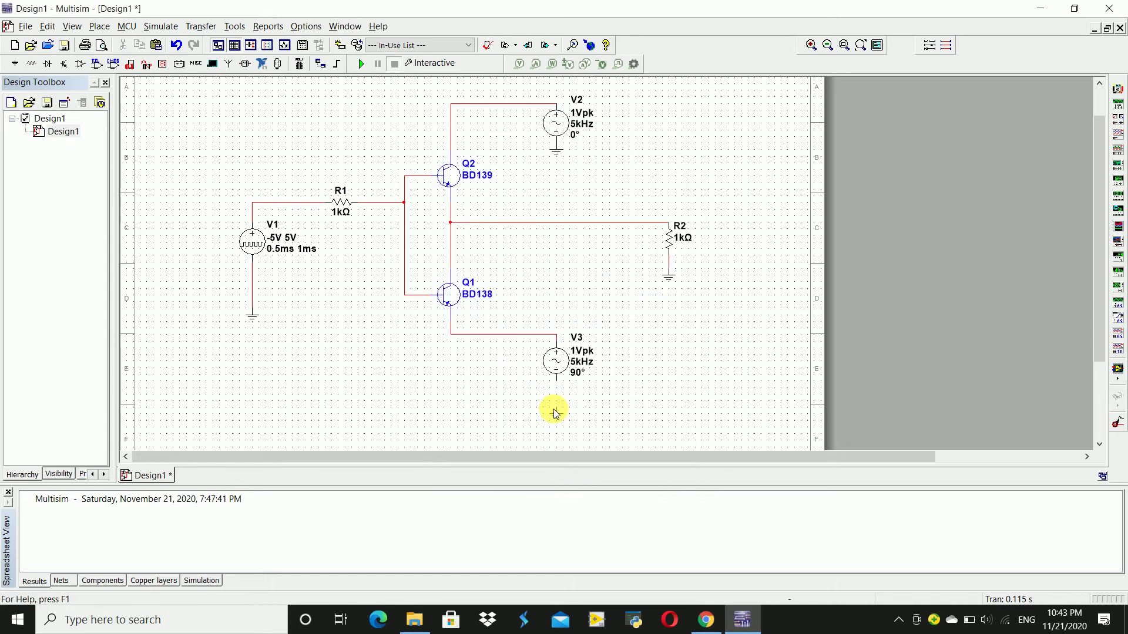
Step: Wire V3's lower terminal to ground and change R1's resistance to 10 kΩ
left_click_drag(557, 407, 556, 382)
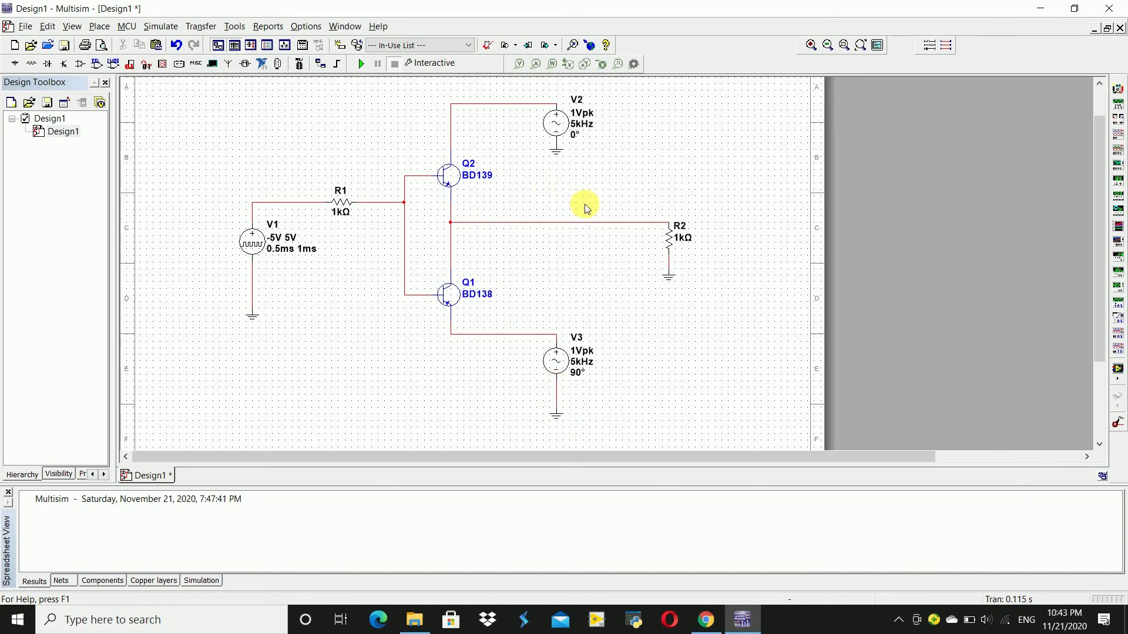
double_click(347, 211)
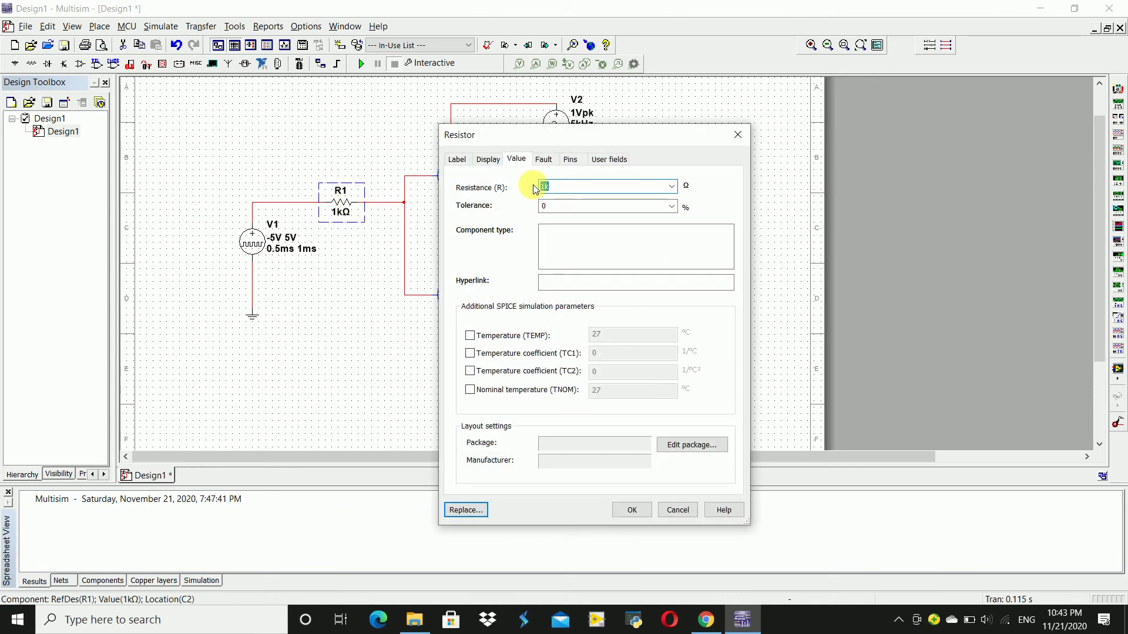
left_click(598, 192)
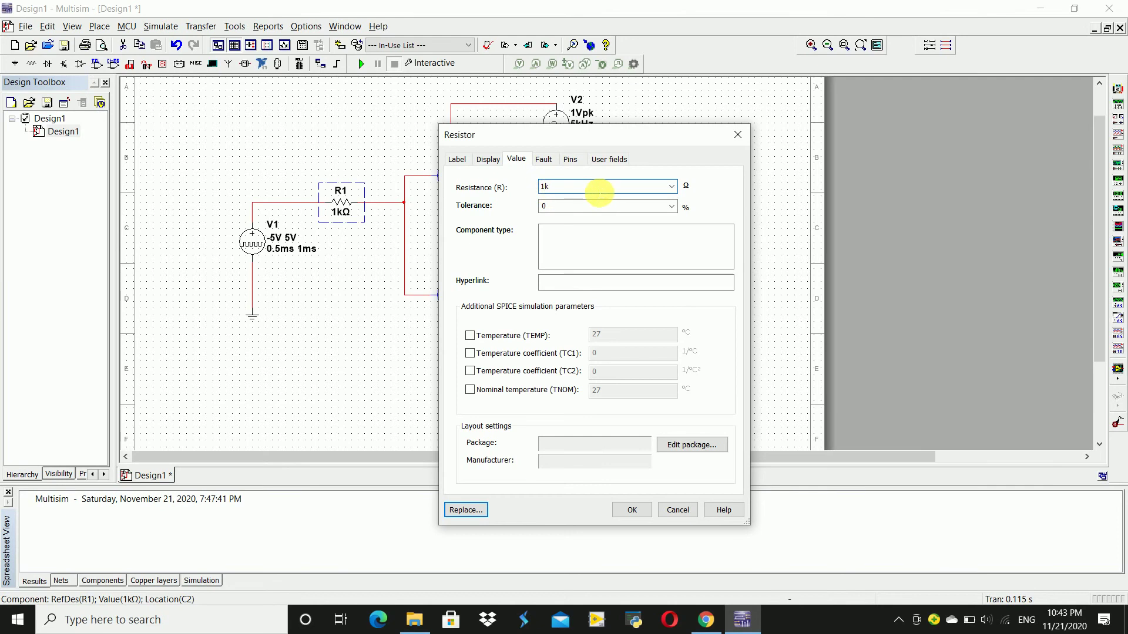
type("0")
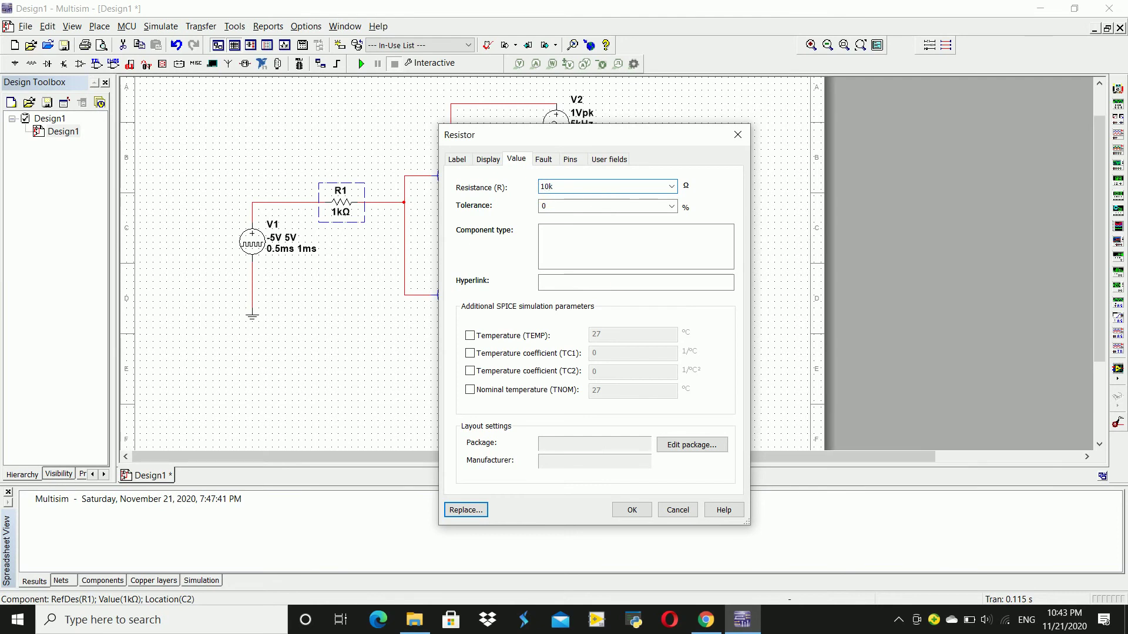
left_click(641, 510)
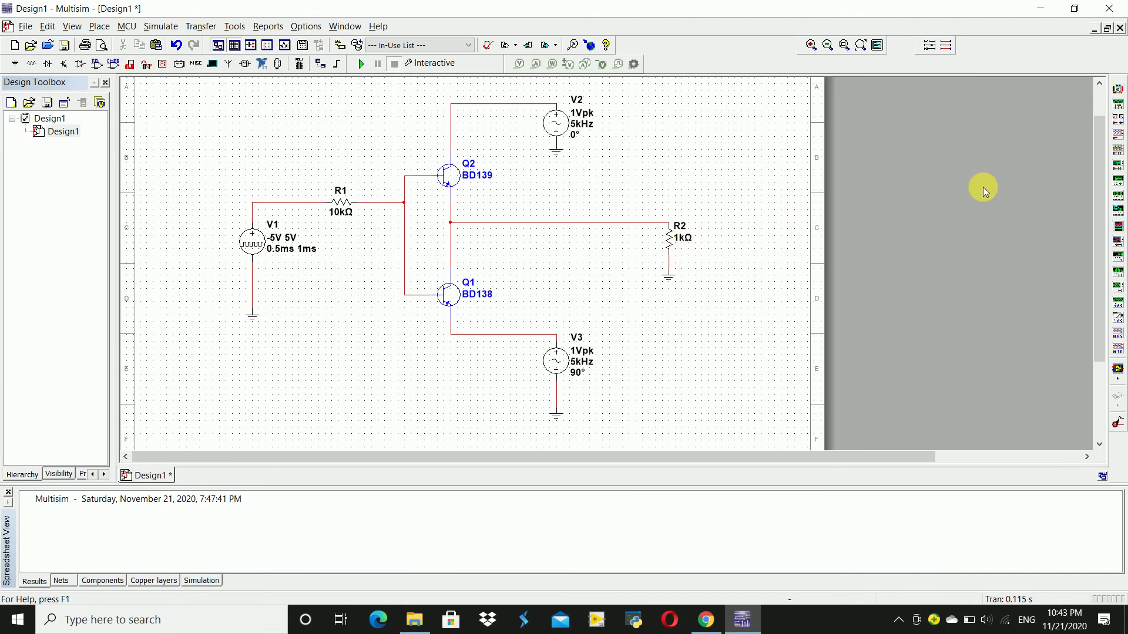
left_click(1116, 137)
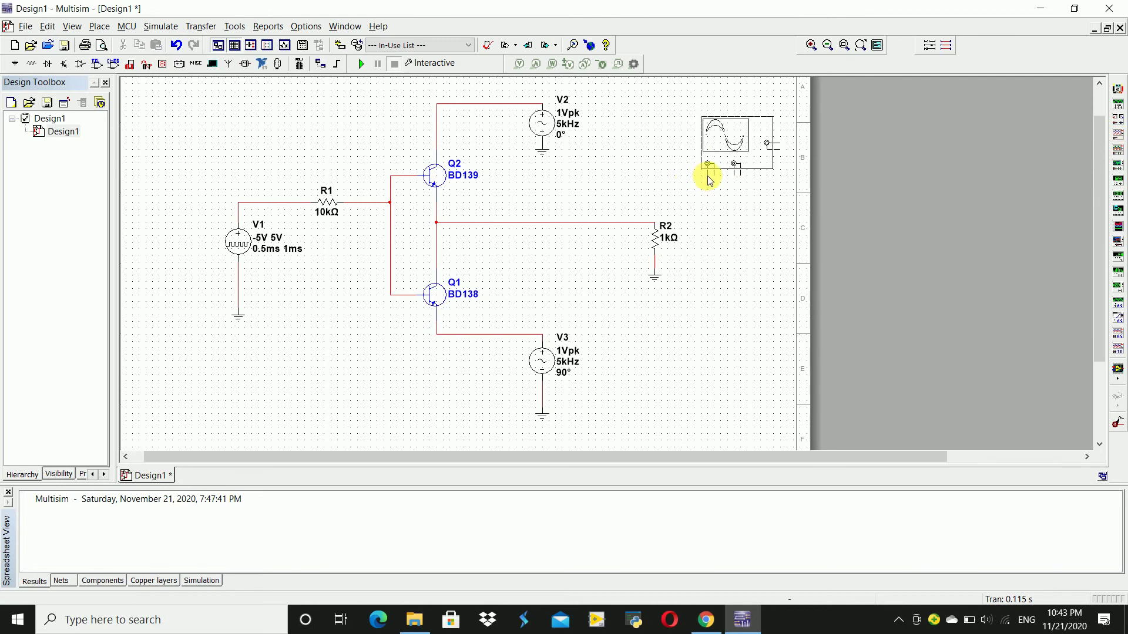
Step: Place oscilloscope XSC1 right of the circuit and wire channel A across R2 to ground
left_click(709, 179)
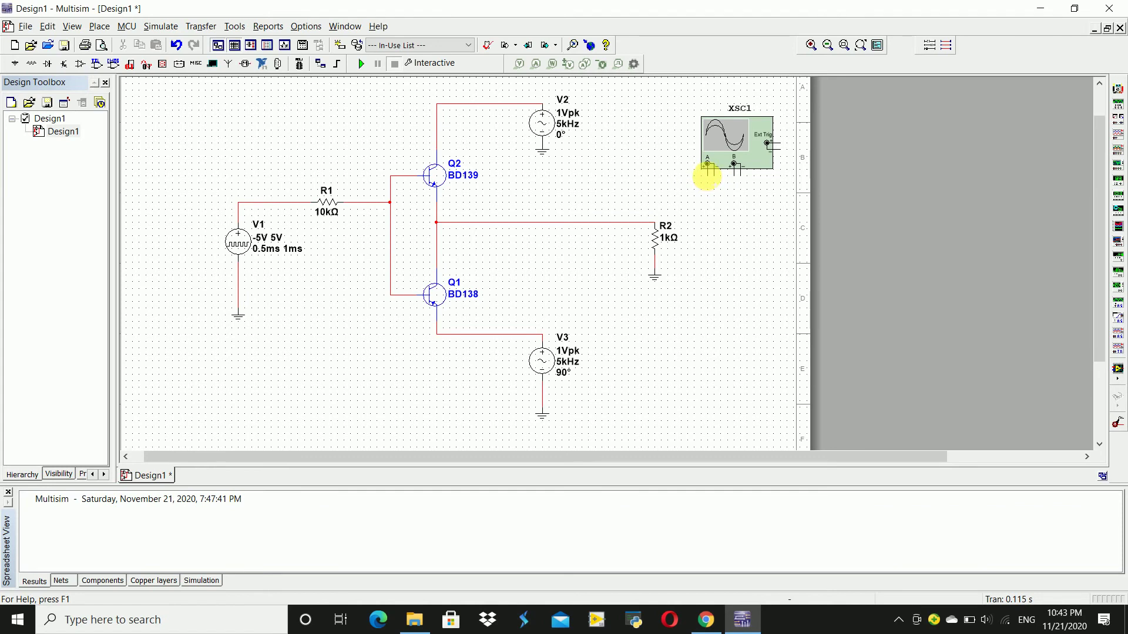
left_click(707, 175)
left_click(620, 222)
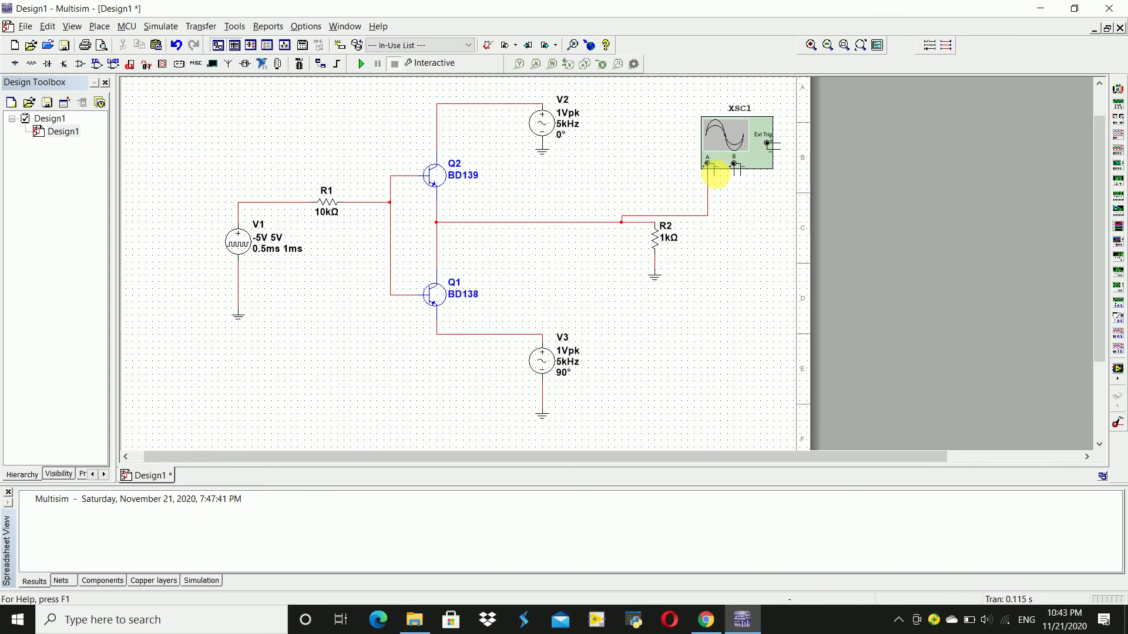
left_click(714, 170)
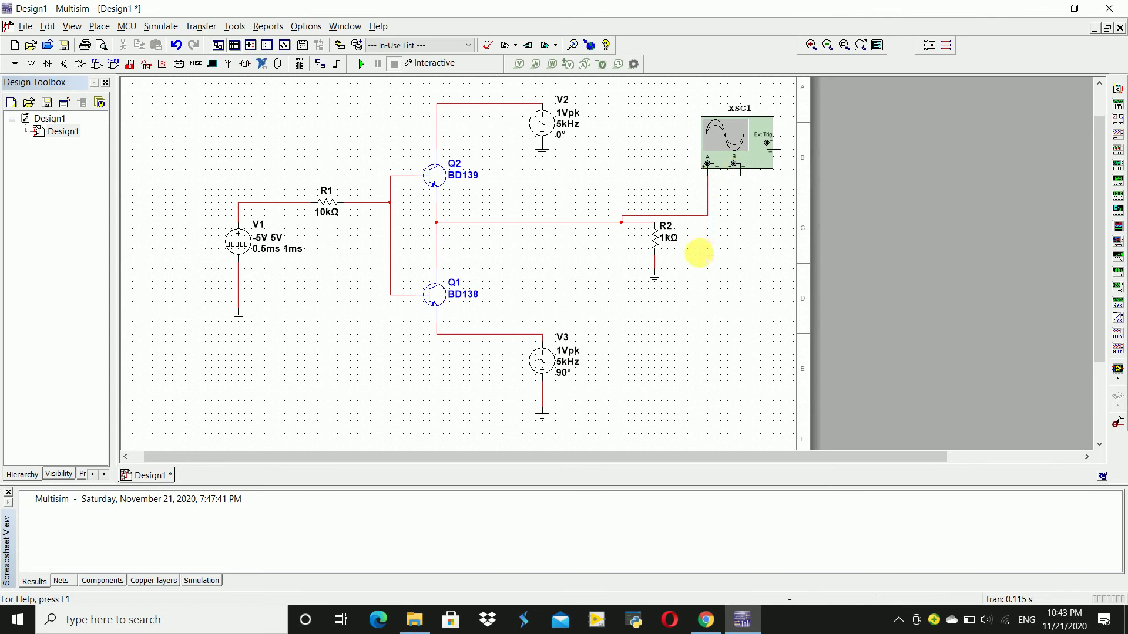
left_click(655, 262)
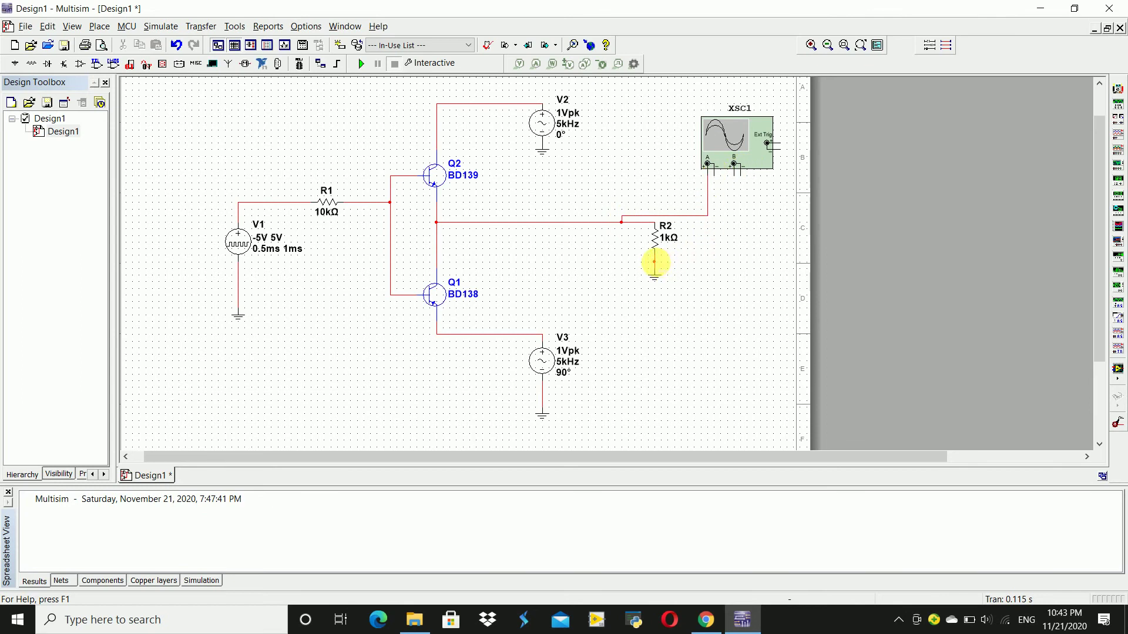
Step: Wire channel B's positive and negative inputs to V1's top and lower leads
left_click(734, 167)
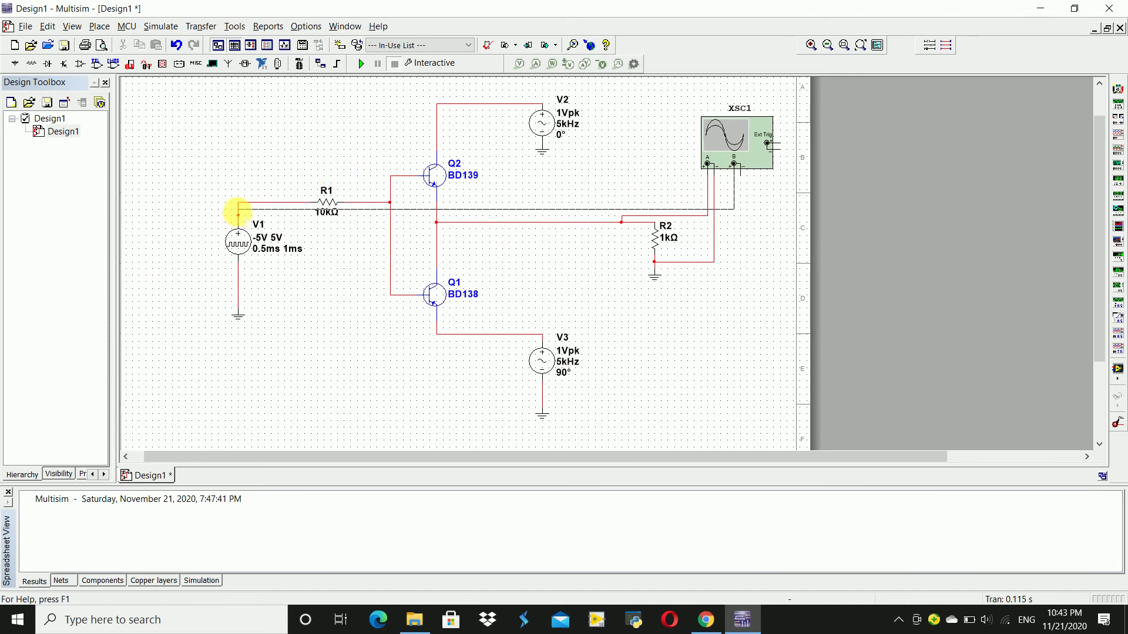
left_click(238, 209)
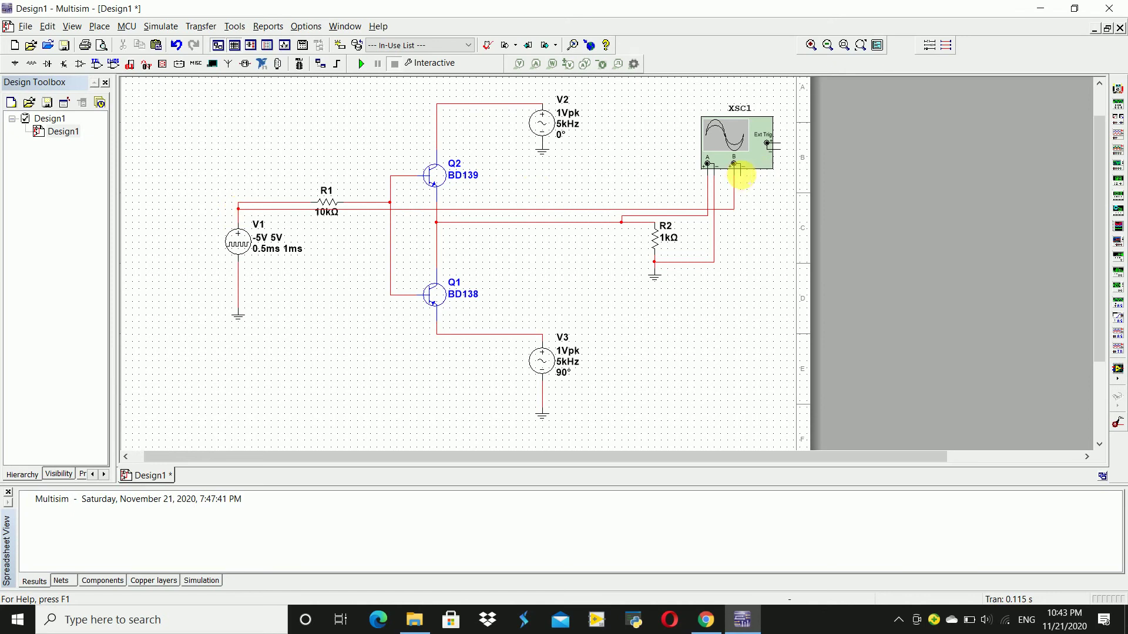
left_click(740, 170)
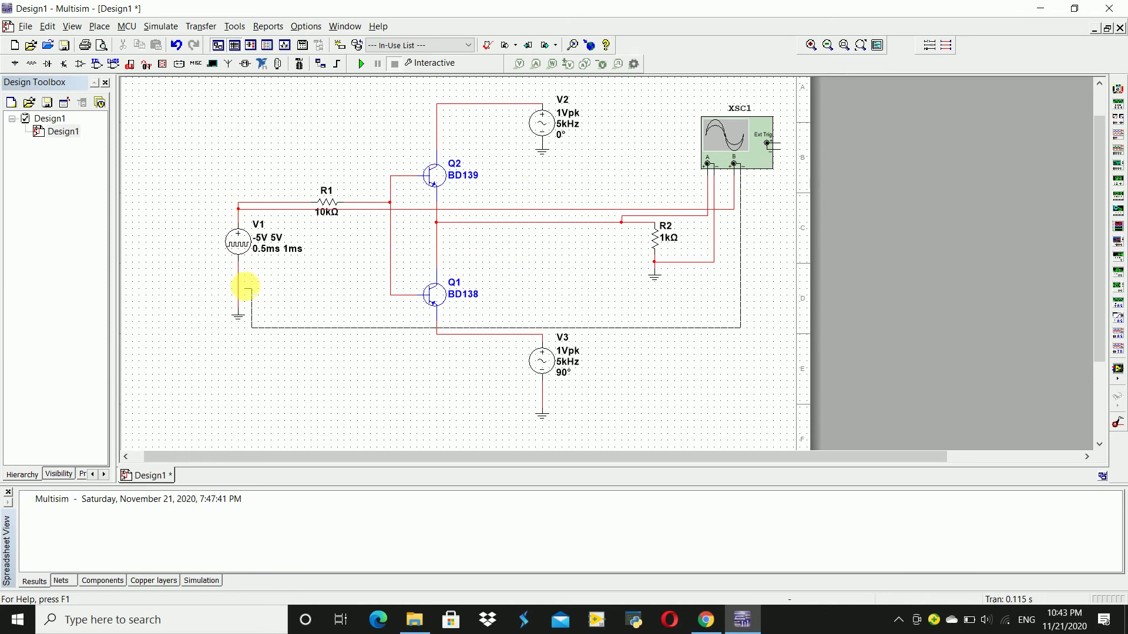
left_click(238, 282)
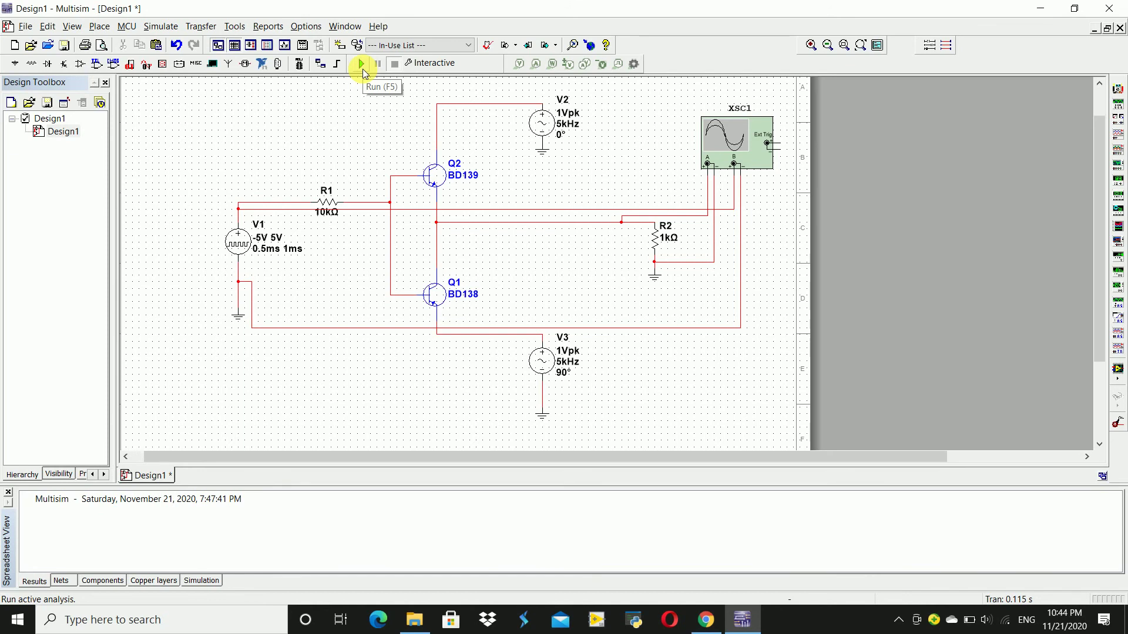
Step: Start the simulation, open the XSC1 scope, and step the timebase down to 500 us/Div
left_click(361, 66)
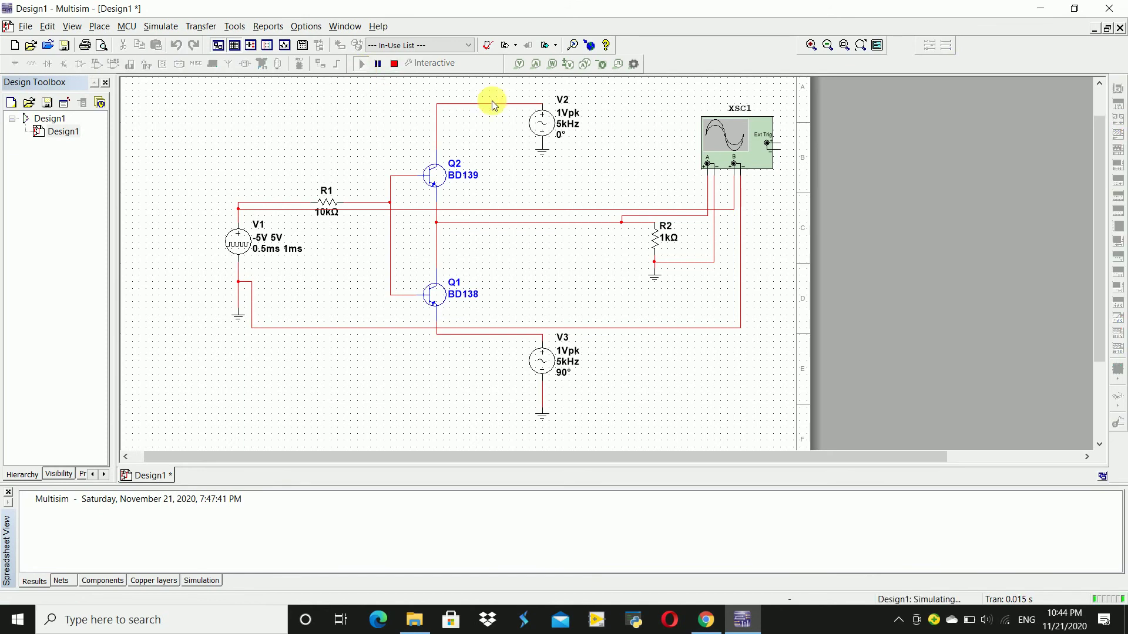
double_click(729, 137)
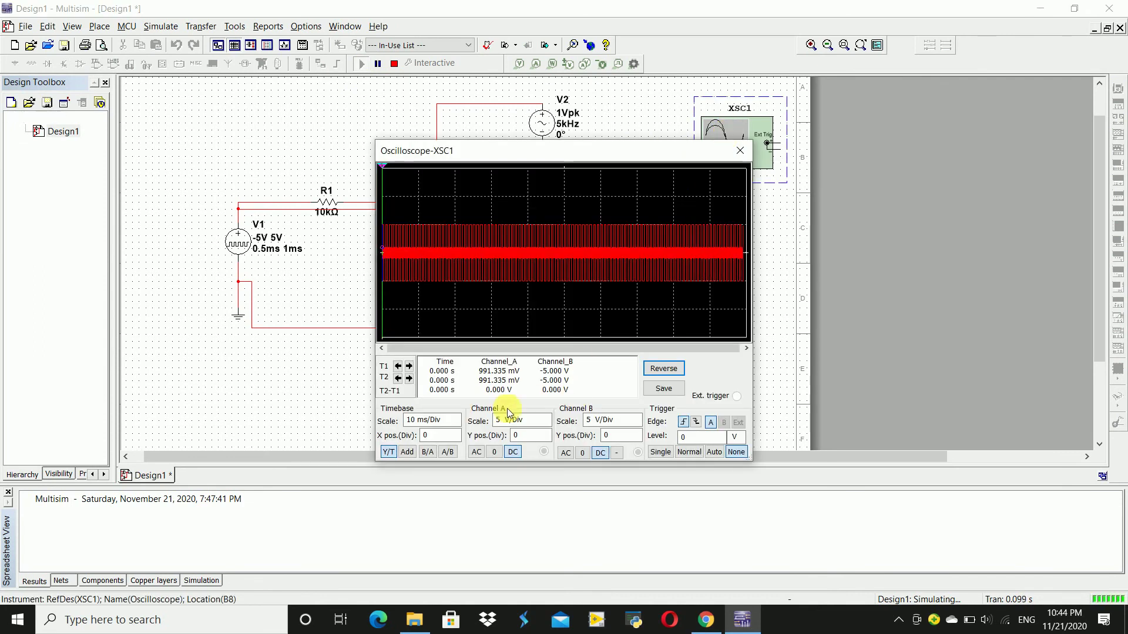
left_click(458, 428)
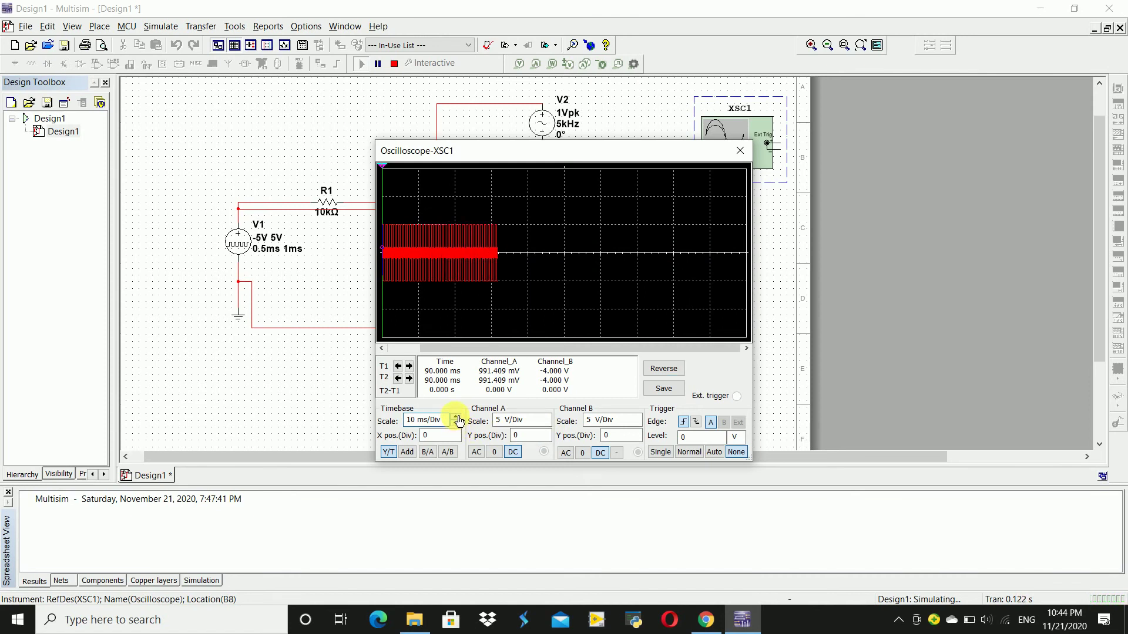
left_click(456, 424)
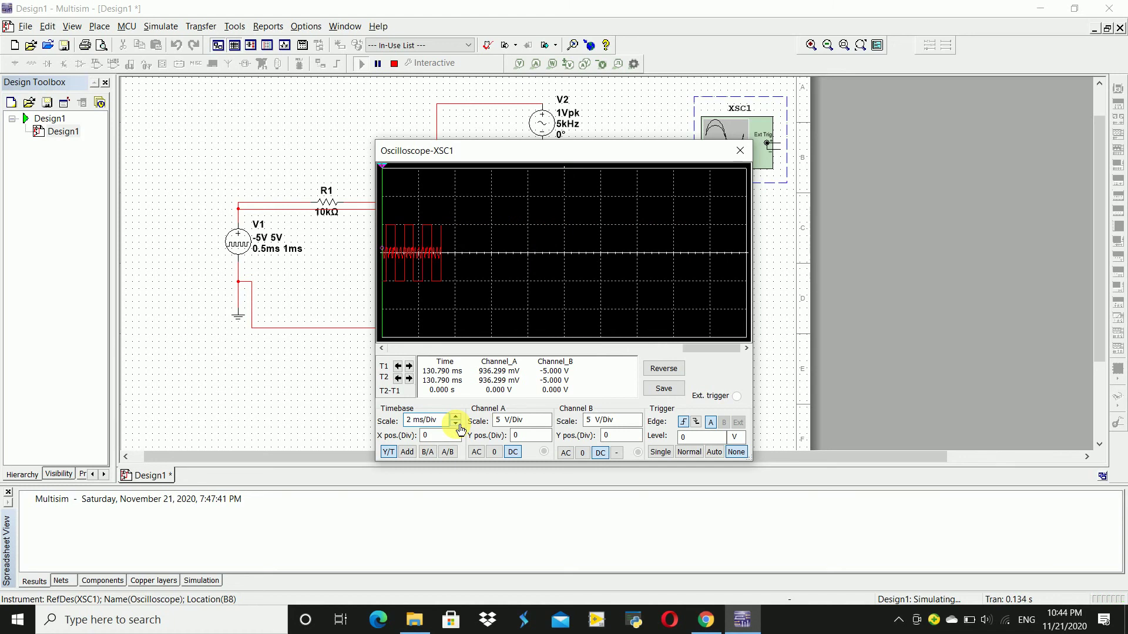
left_click(456, 424)
left_click(456, 425)
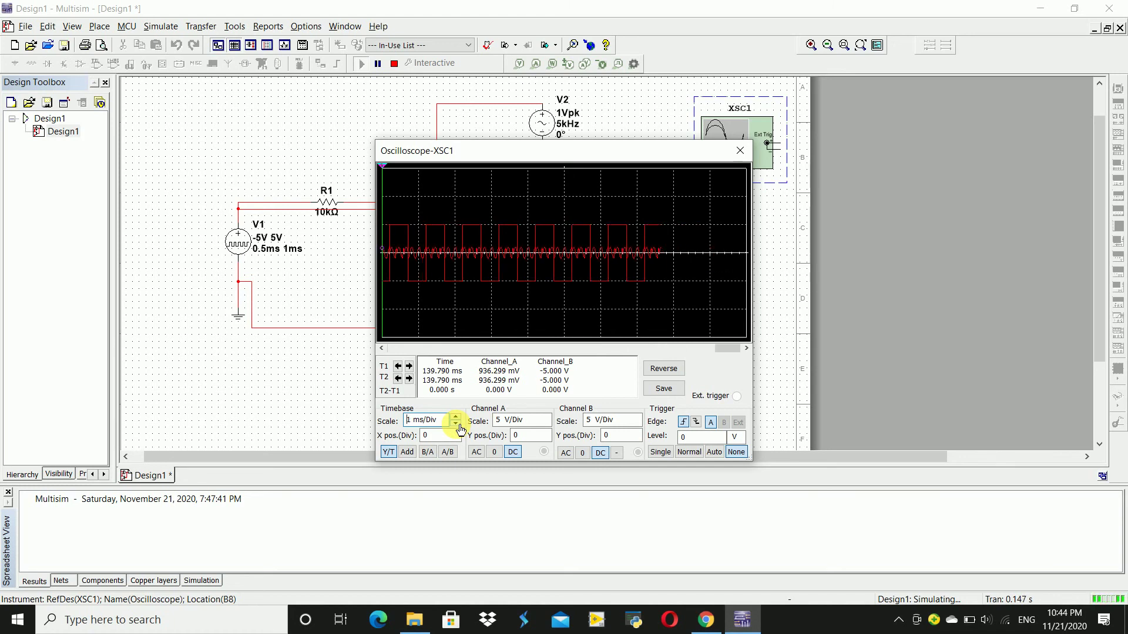
left_click(456, 424)
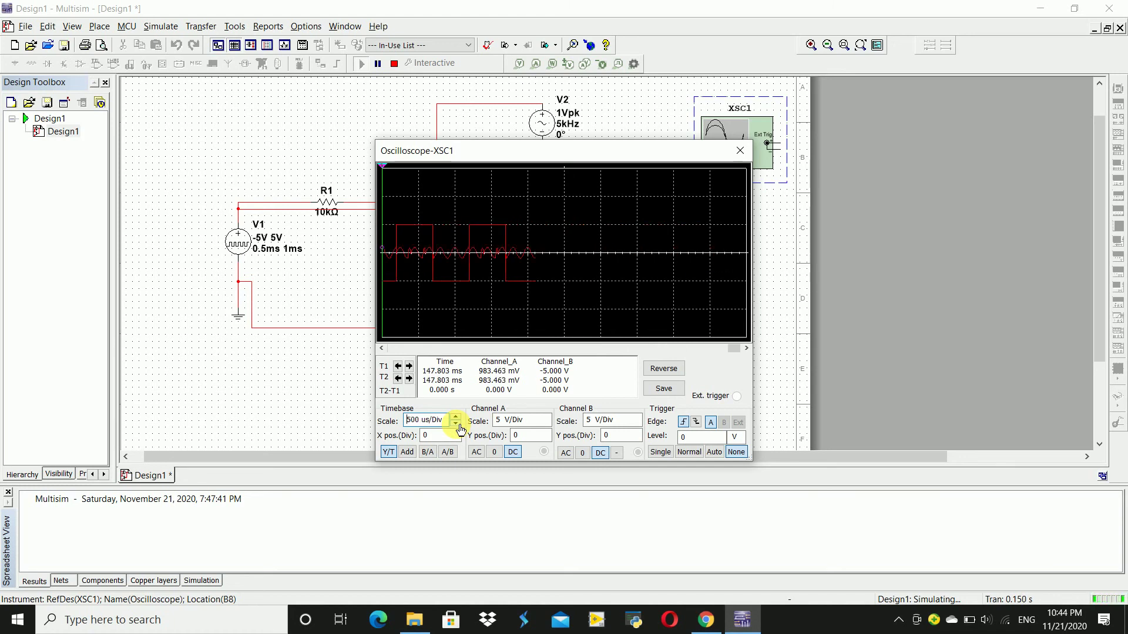
Step: Set Channel A to 1 V/Div and the timebase to 200 us/Div, then widen the scope window
left_click(551, 424)
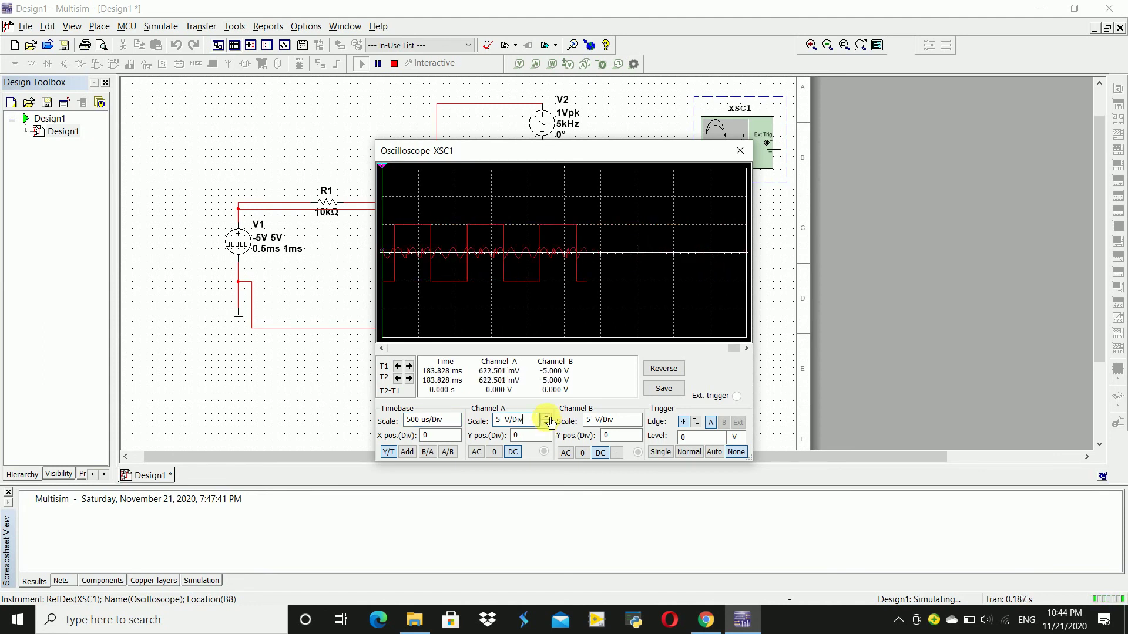
left_click(546, 424)
left_click(547, 423)
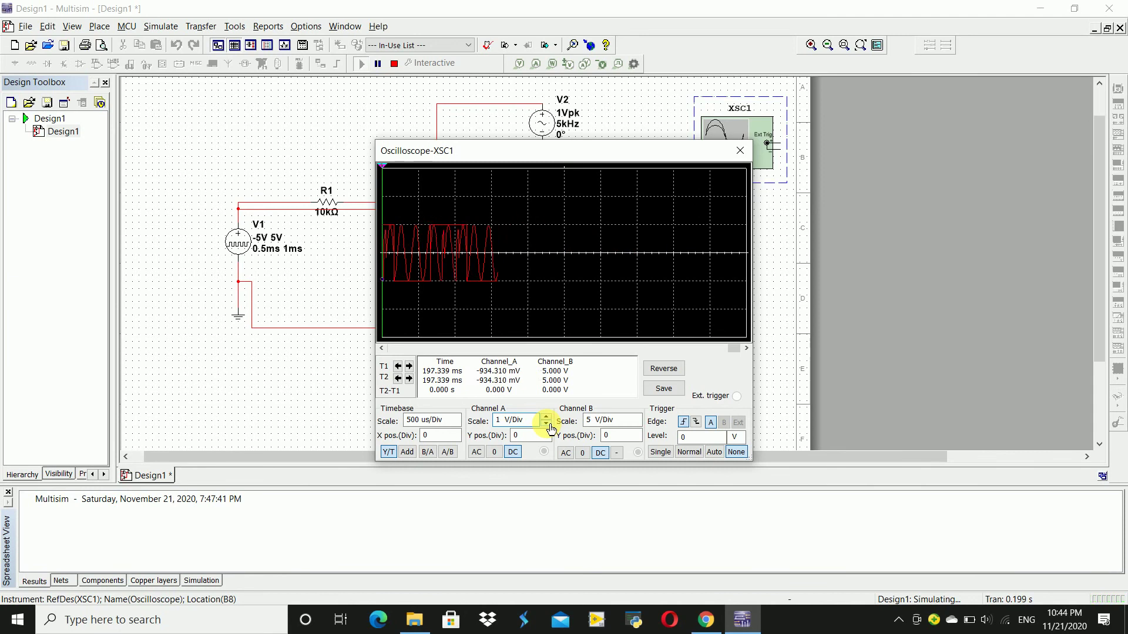
left_click(456, 423)
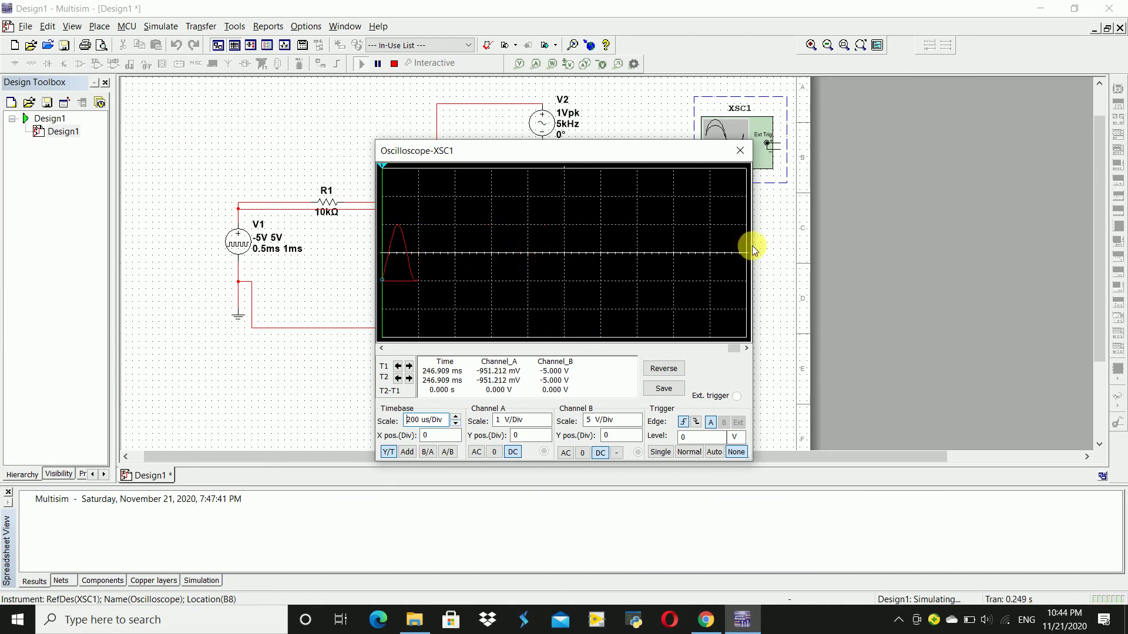
left_click_drag(754, 249, 1004, 245)
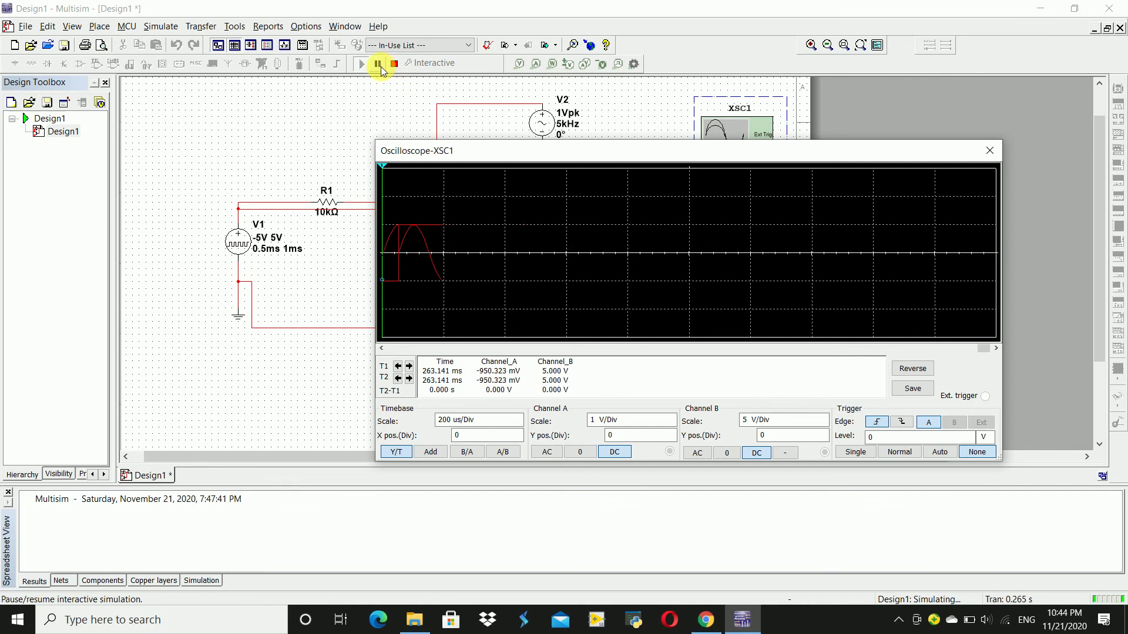
Step: Pause the simulation to freeze the PSK waveform, then close the XSC1 oscilloscope window
left_click(380, 67)
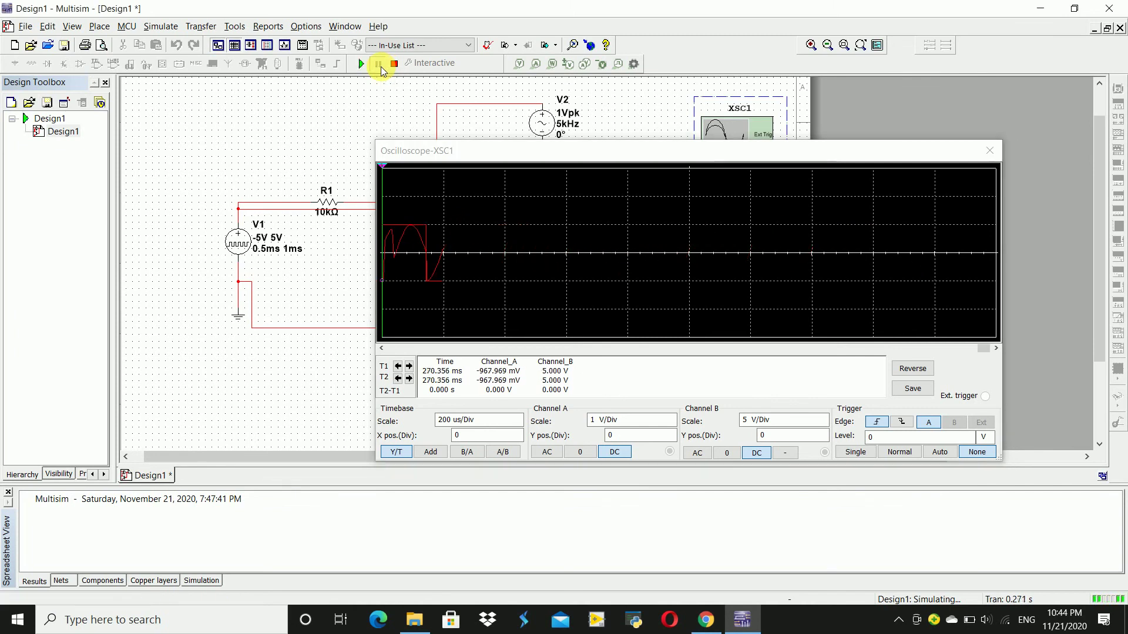
left_click(363, 65)
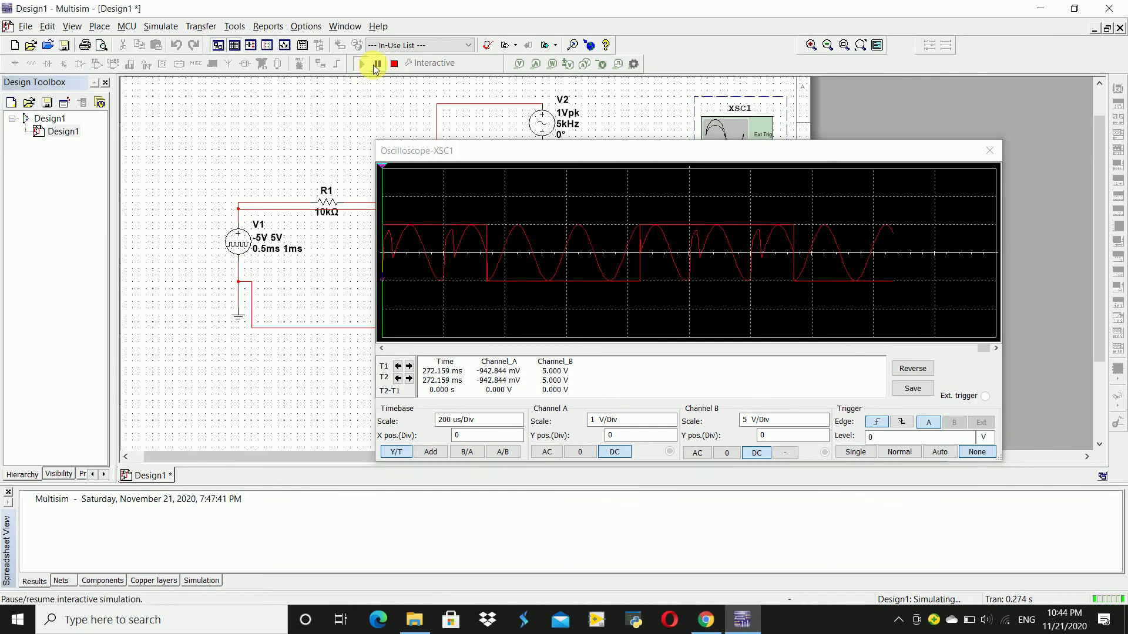
left_click(377, 64)
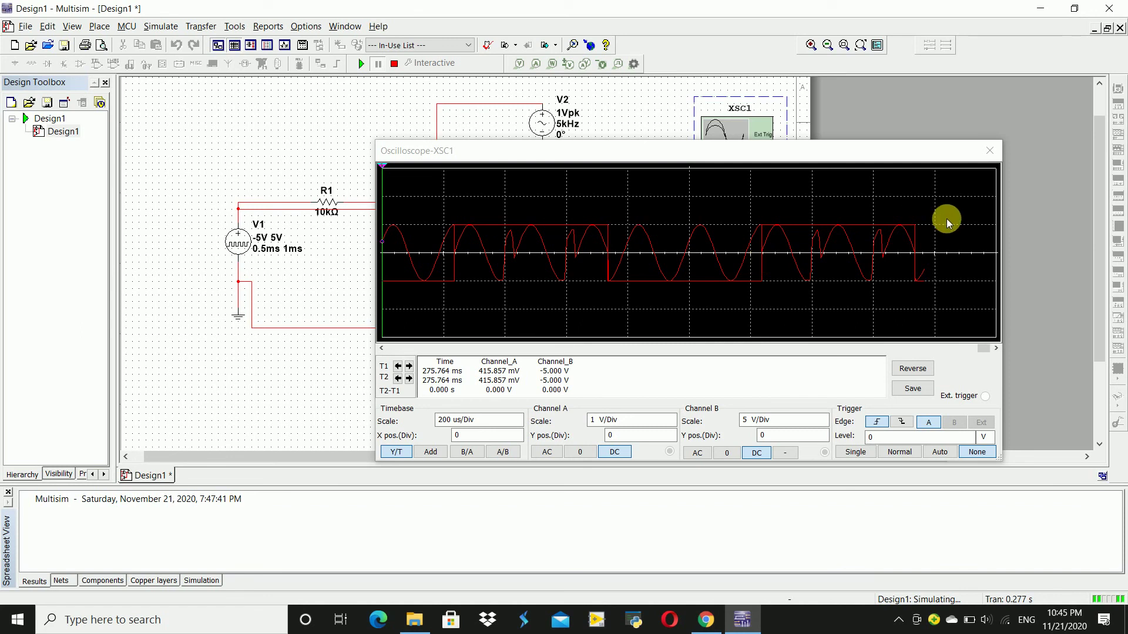
left_click(992, 151)
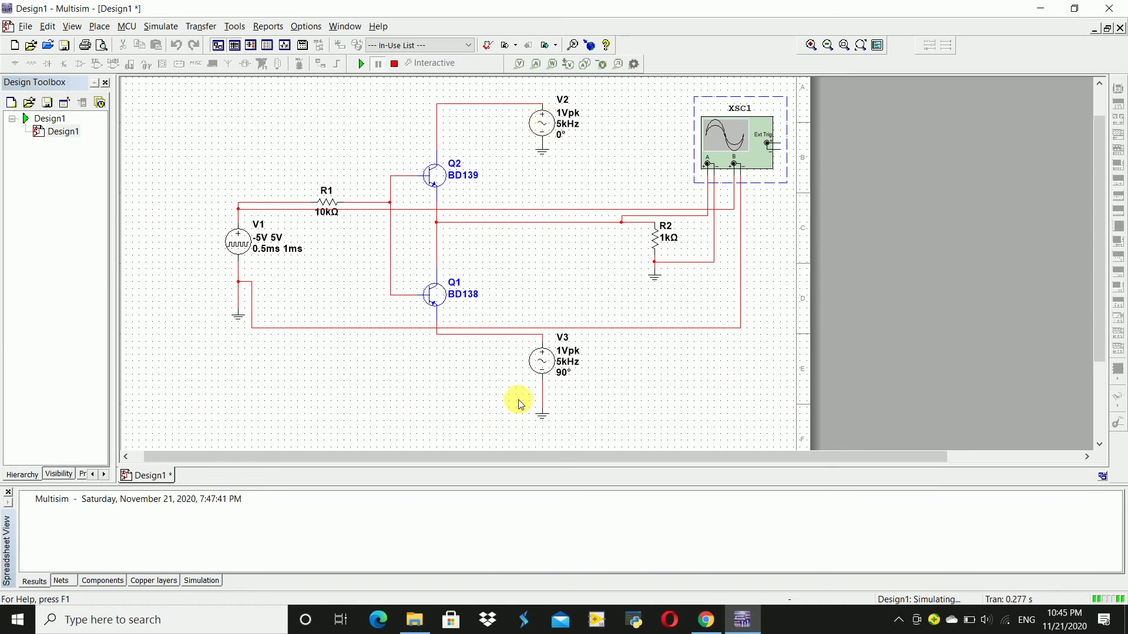
Step: Set source V3 to 6 kHz frequency and 0° phase, and dismiss the simulation-running warning
double_click(545, 371)
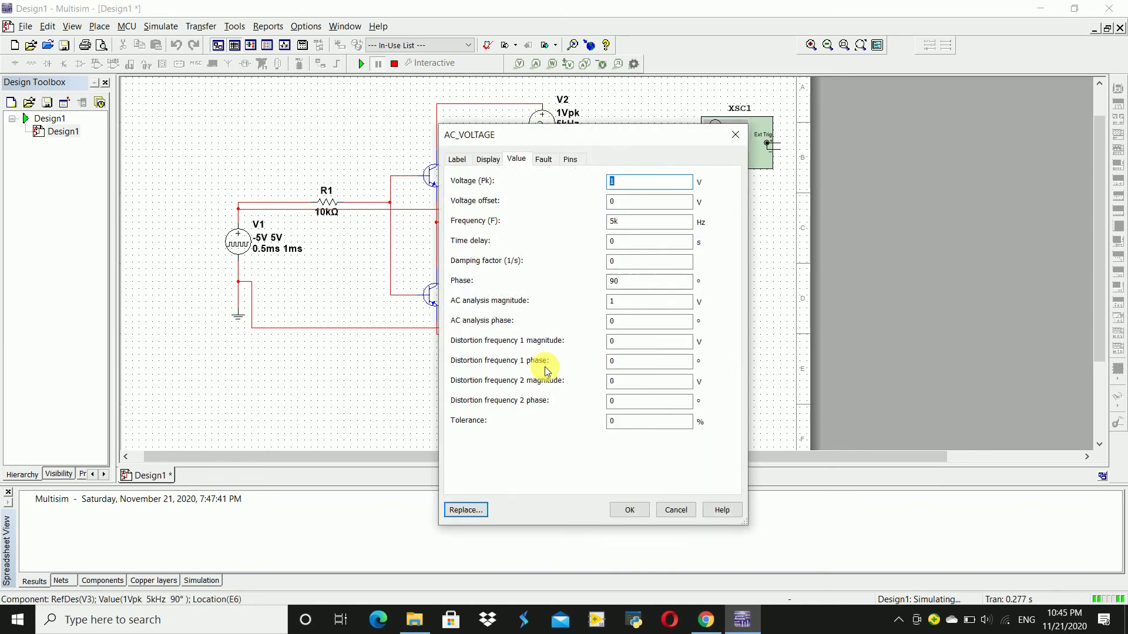
left_click(616, 222)
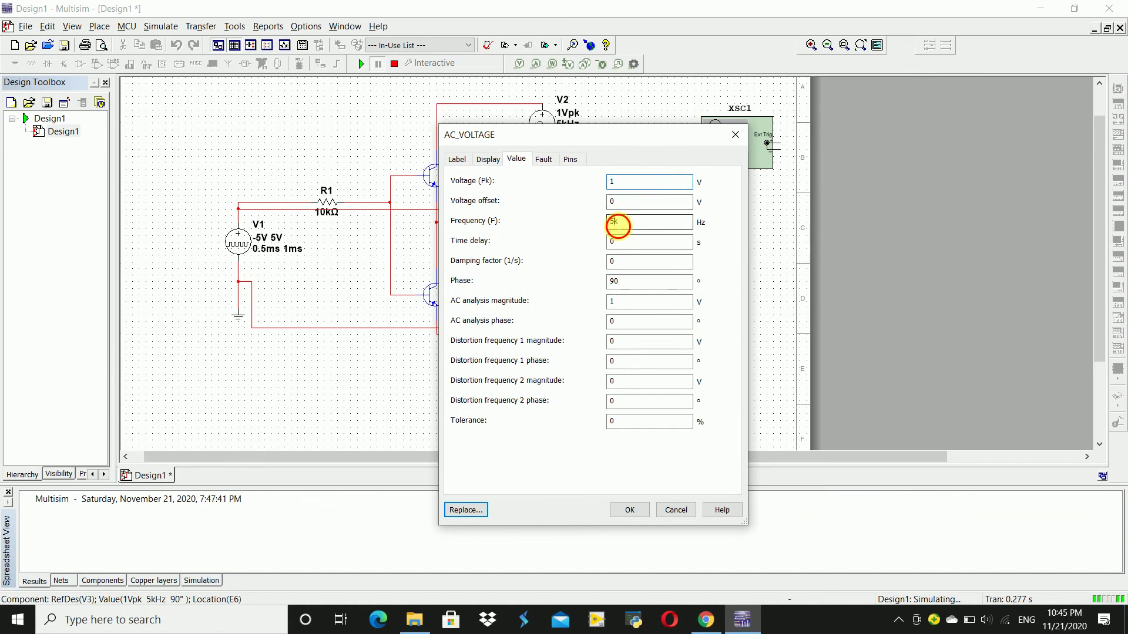
key("BackSpace")
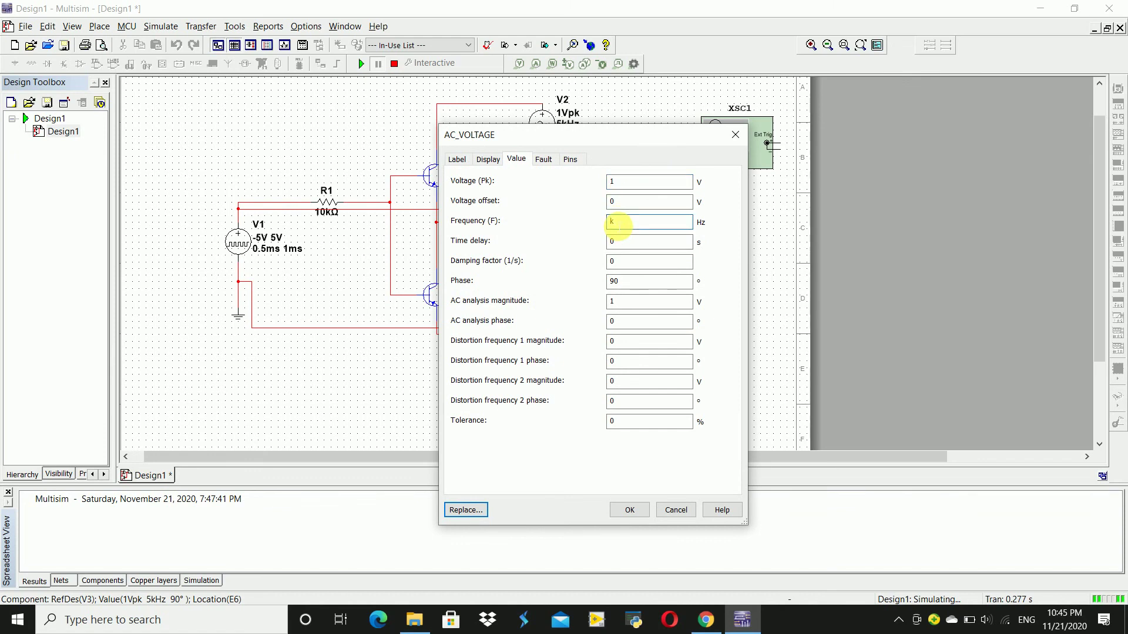
type("6")
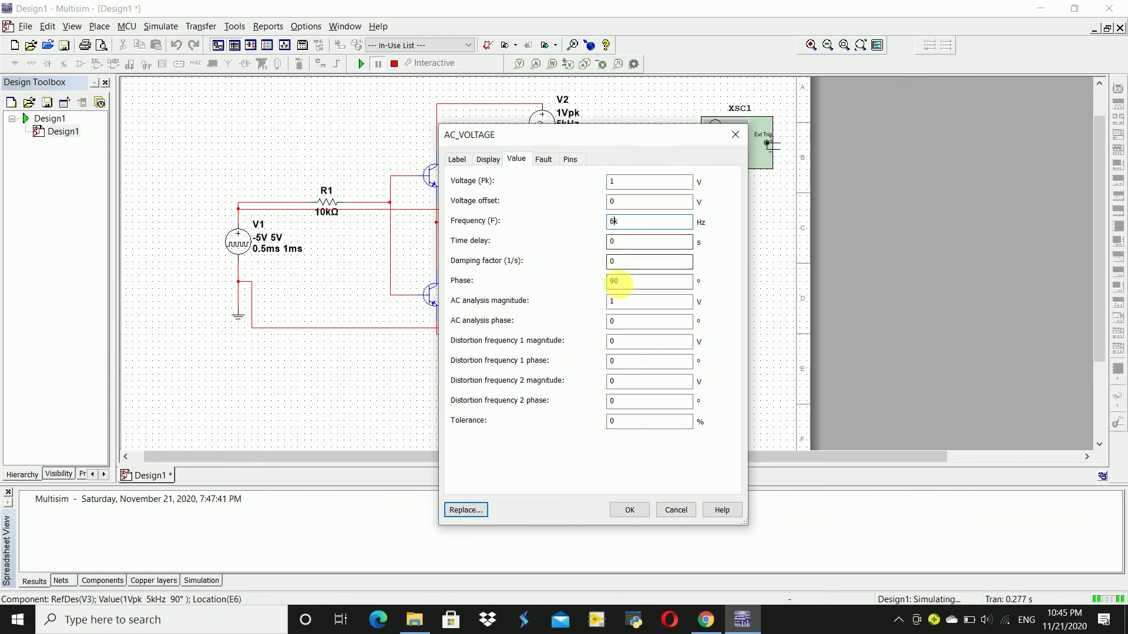
left_click(614, 281)
key("BackSpace")
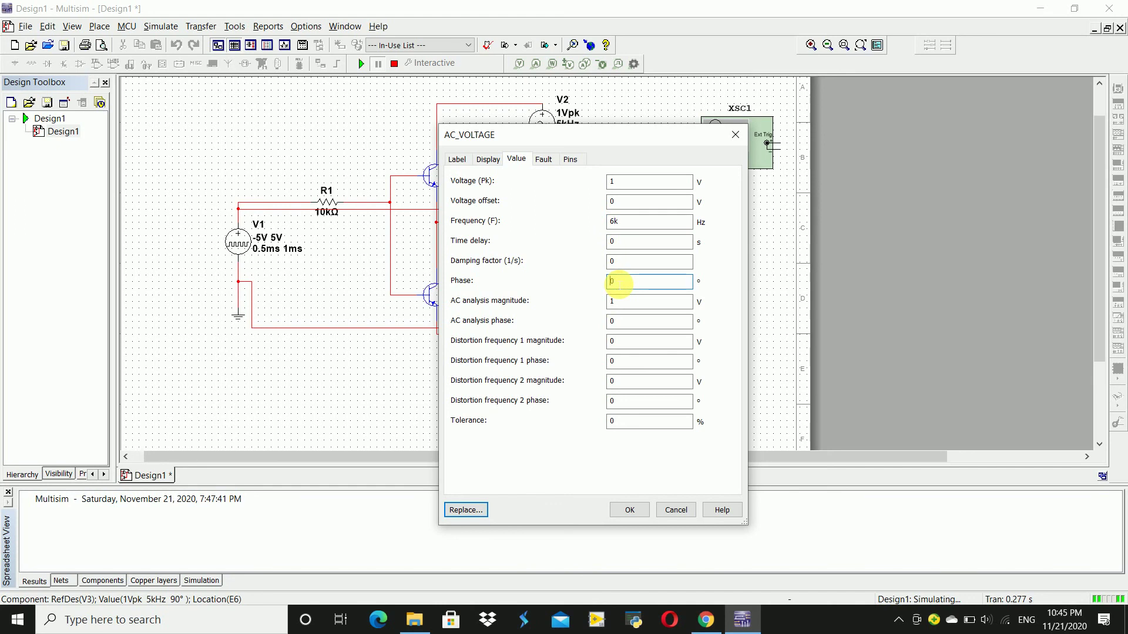
left_click(630, 510)
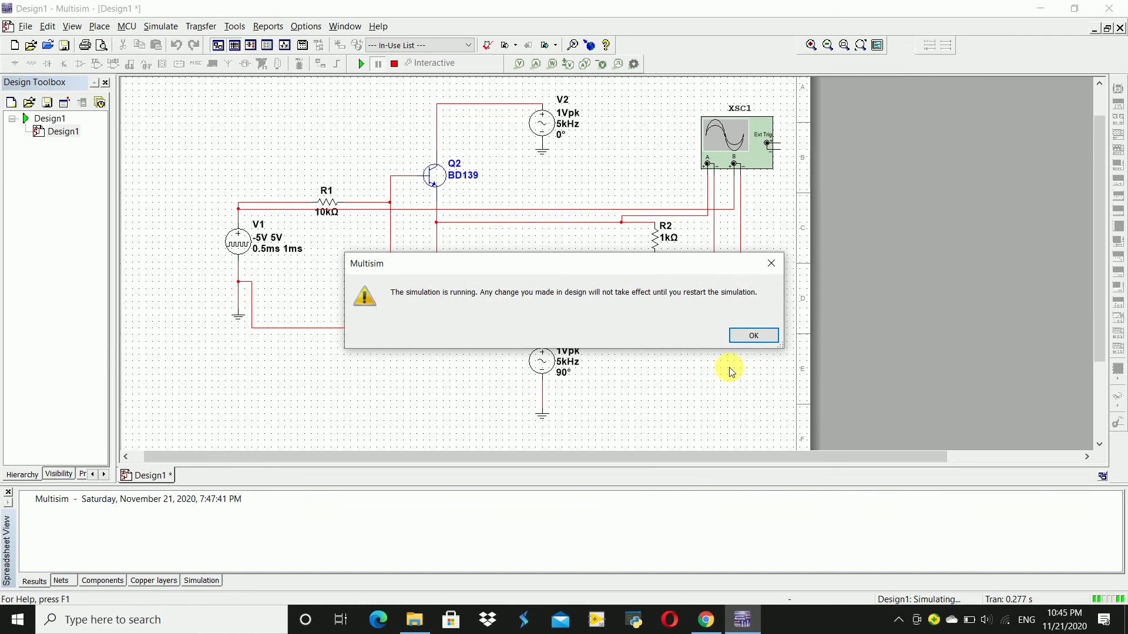
left_click(754, 343)
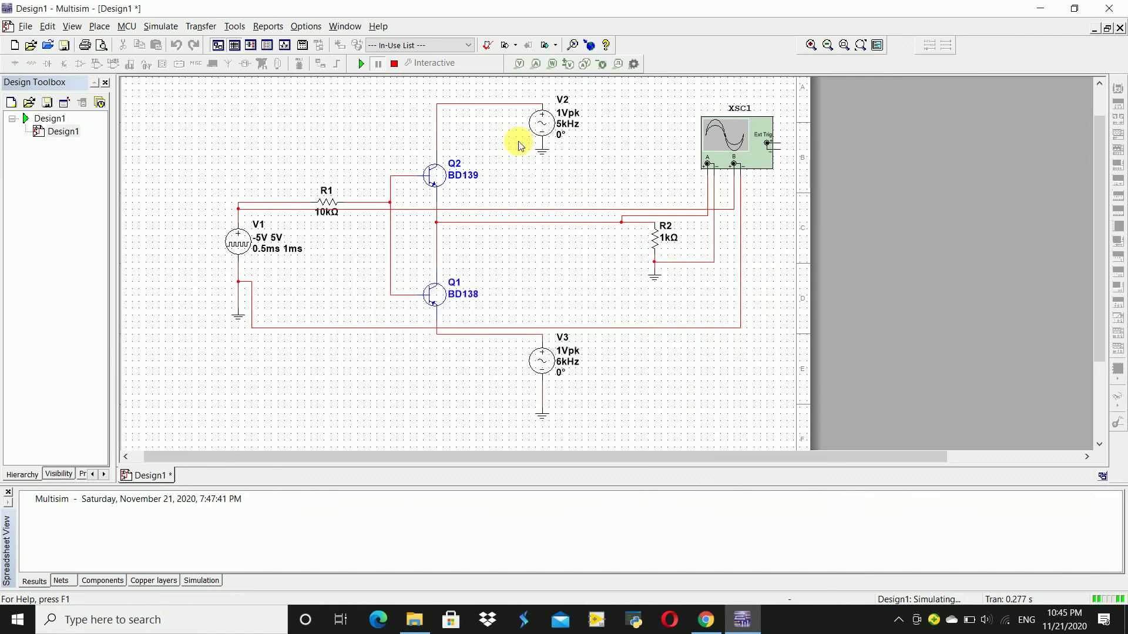
Step: Stop and restart the simulation, then reopen the XSC1 oscilloscope display
left_click(394, 64)
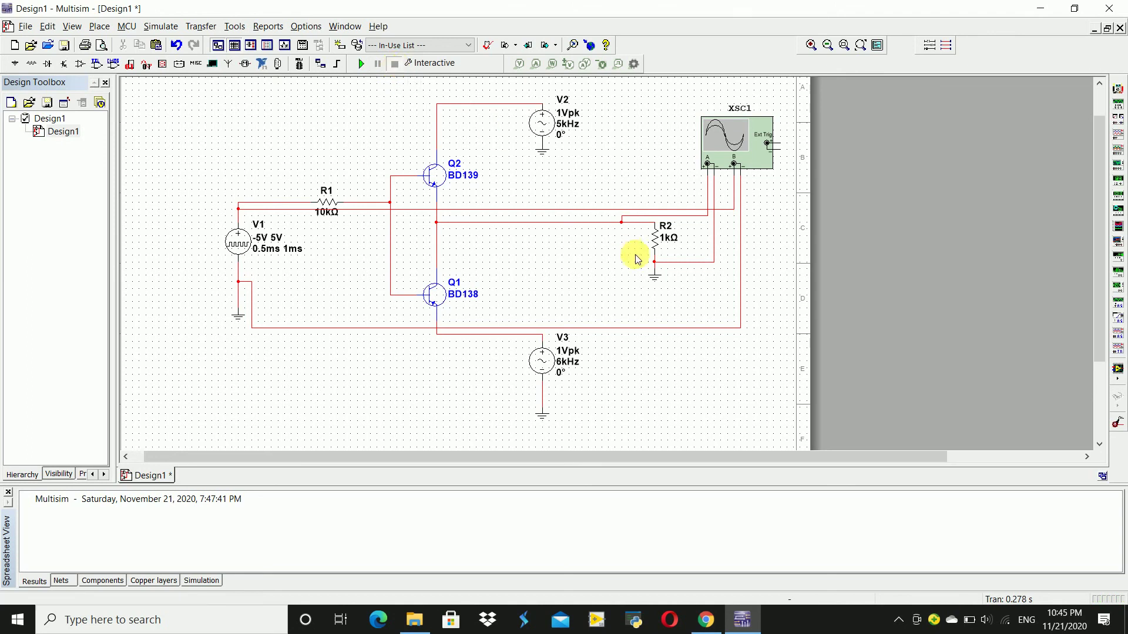
left_click(362, 64)
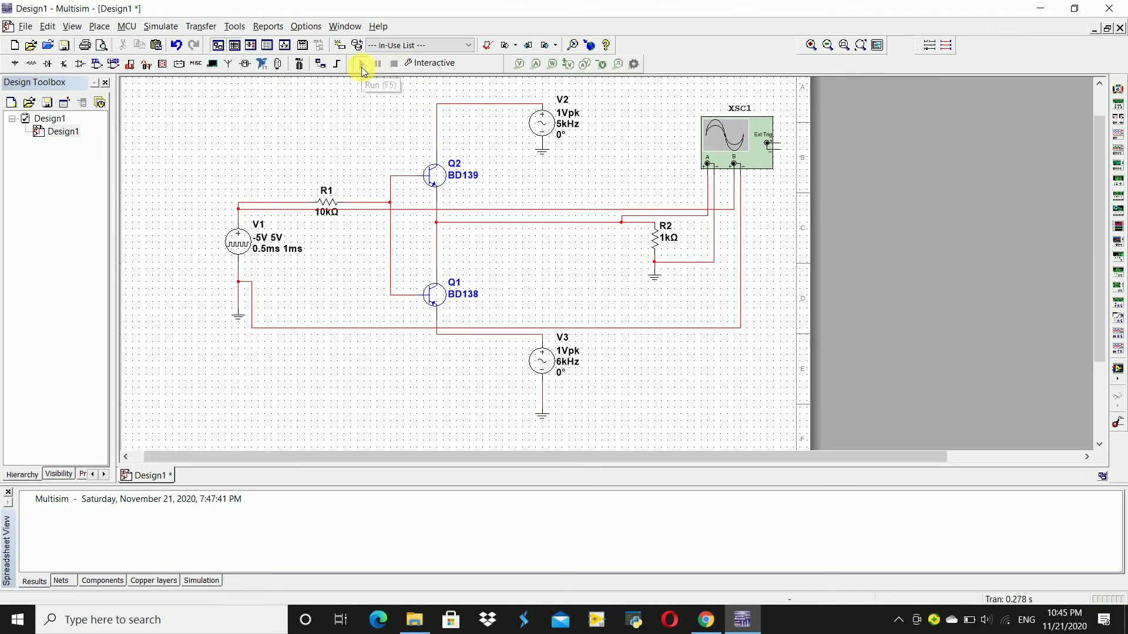
double_click(732, 139)
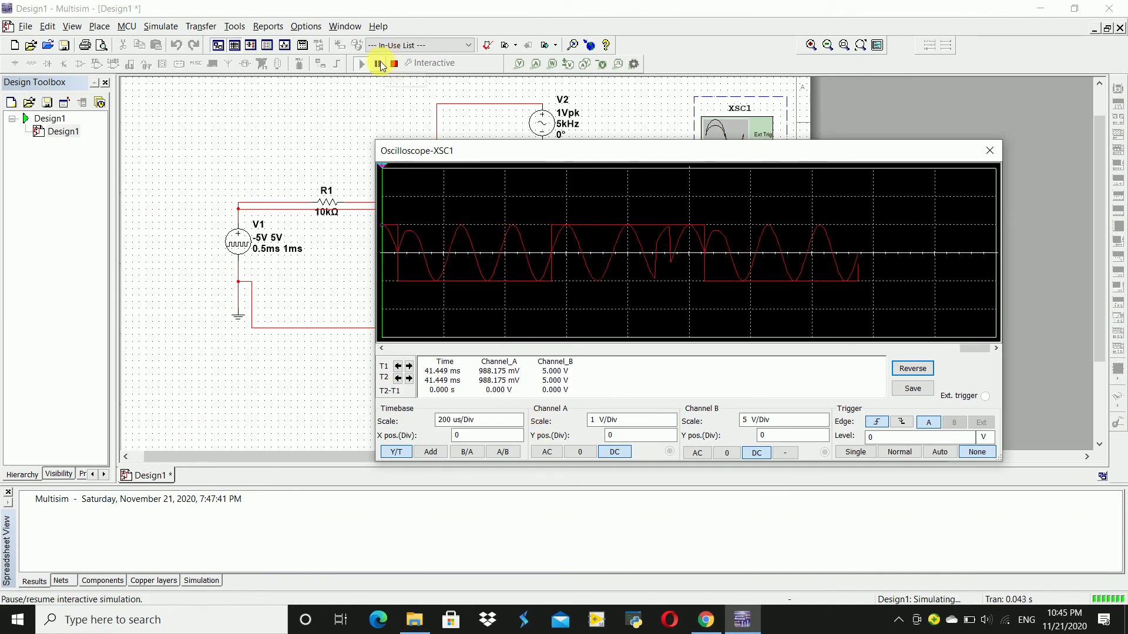
Step: Toggle Pause and Run, decline the Convergence Assistant fix, and restart the simulation
left_click(381, 64)
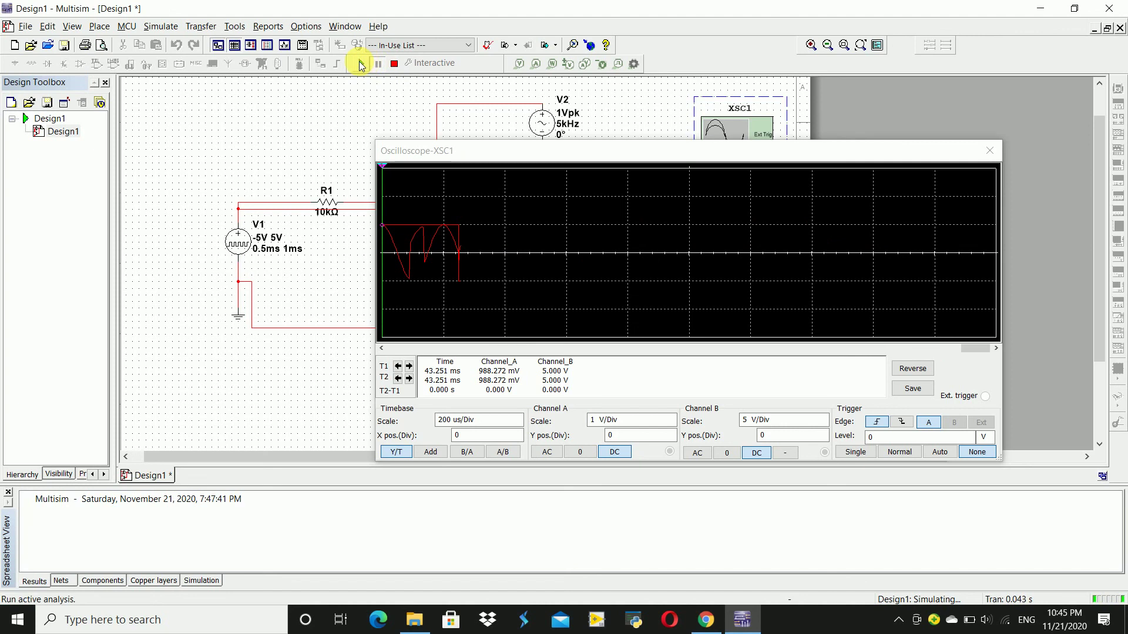
left_click(362, 66)
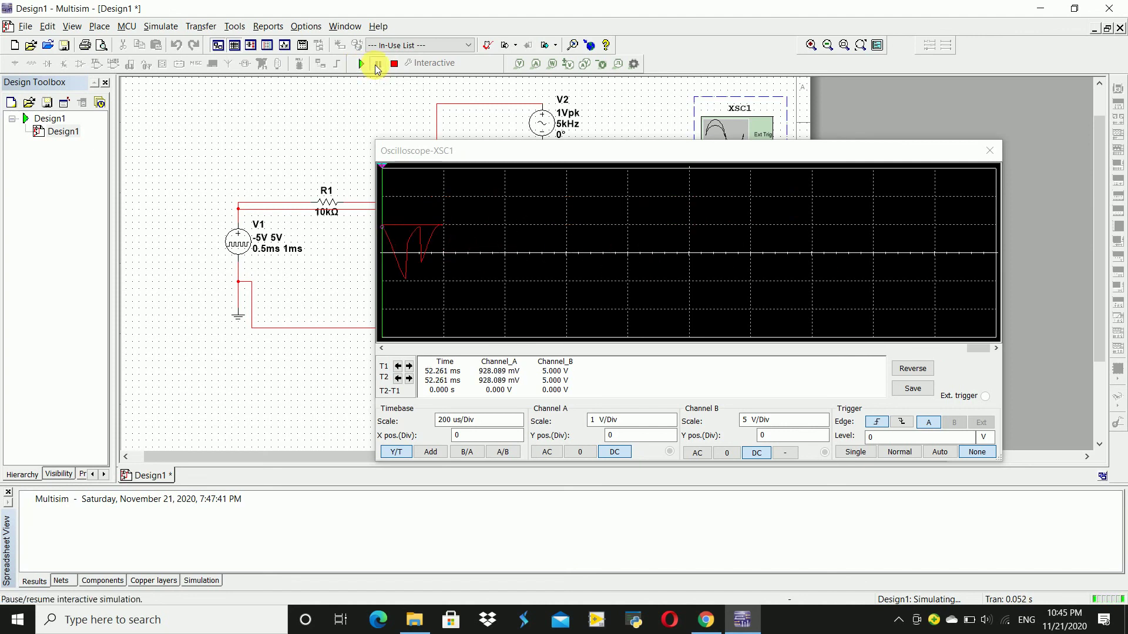
left_click(378, 66)
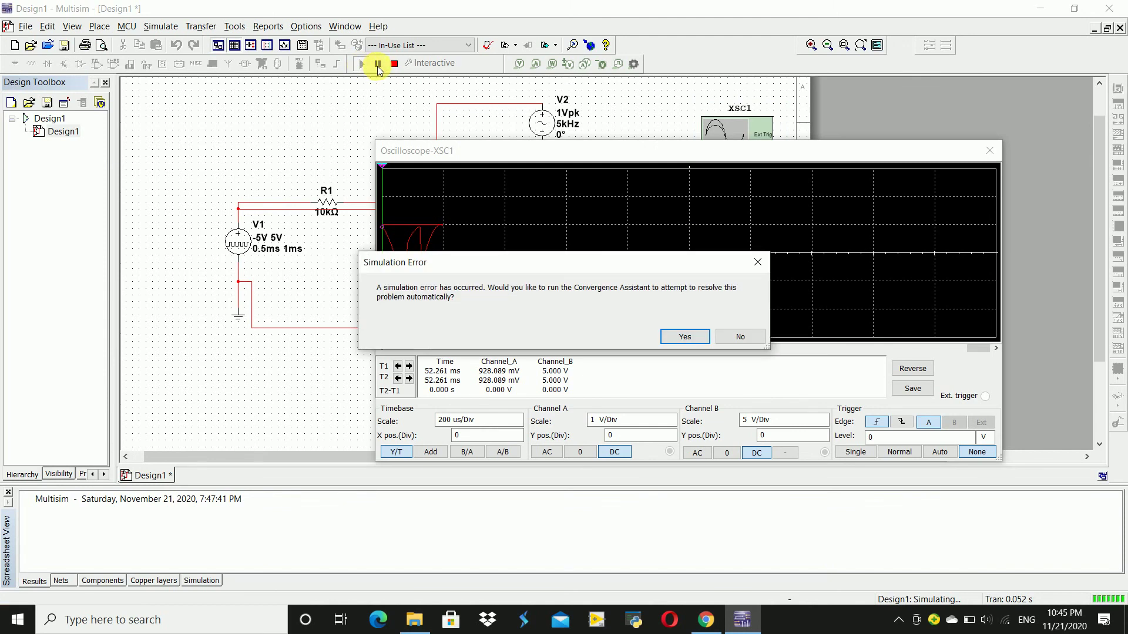
left_click(734, 338)
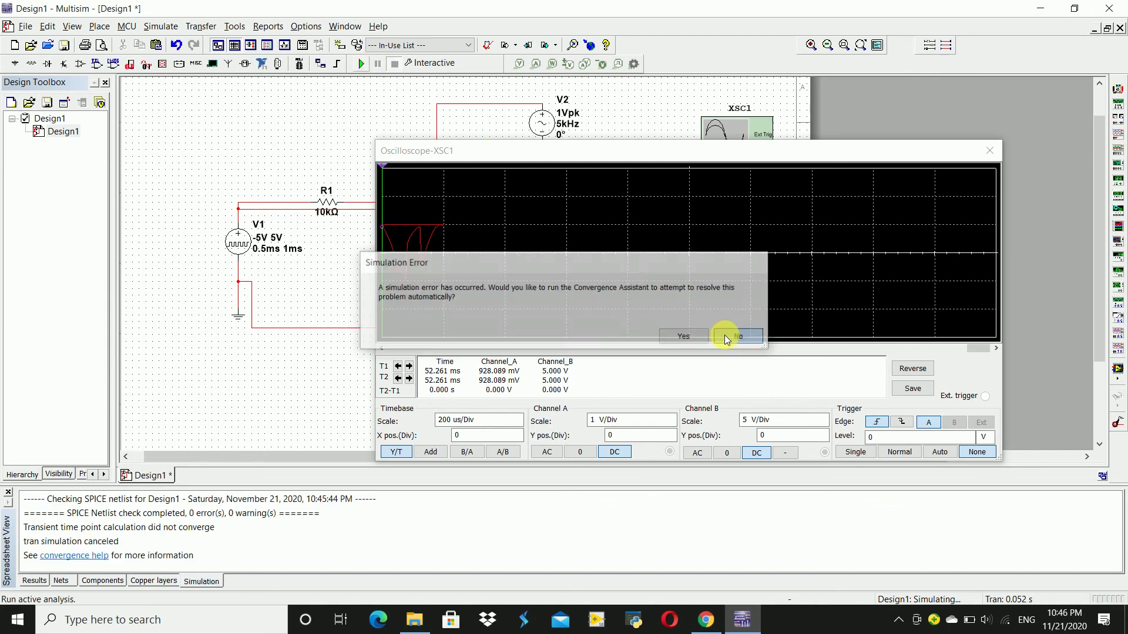
left_click(368, 67)
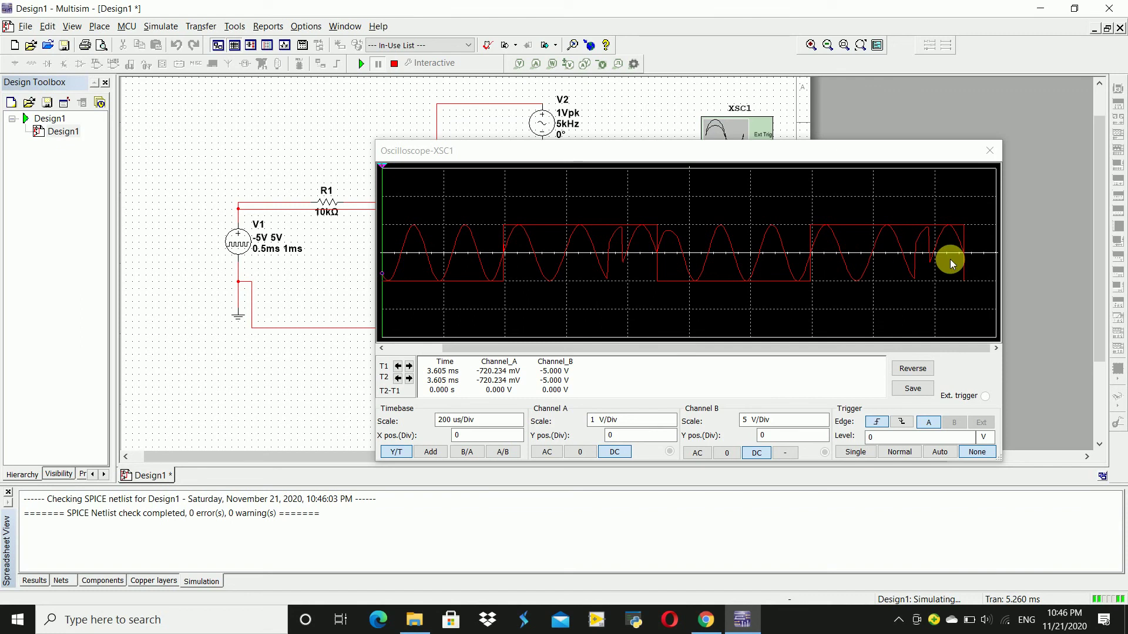
Step: Close the Oscilloscope-XSC1 window after viewing the FSK trace
left_click(990, 150)
left_click(990, 151)
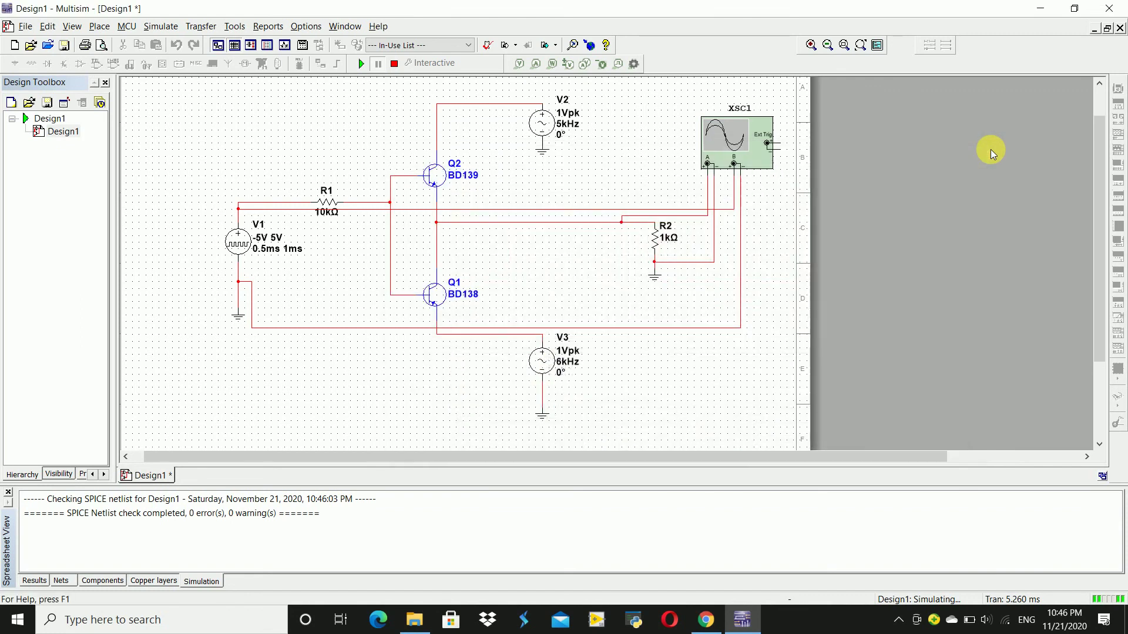